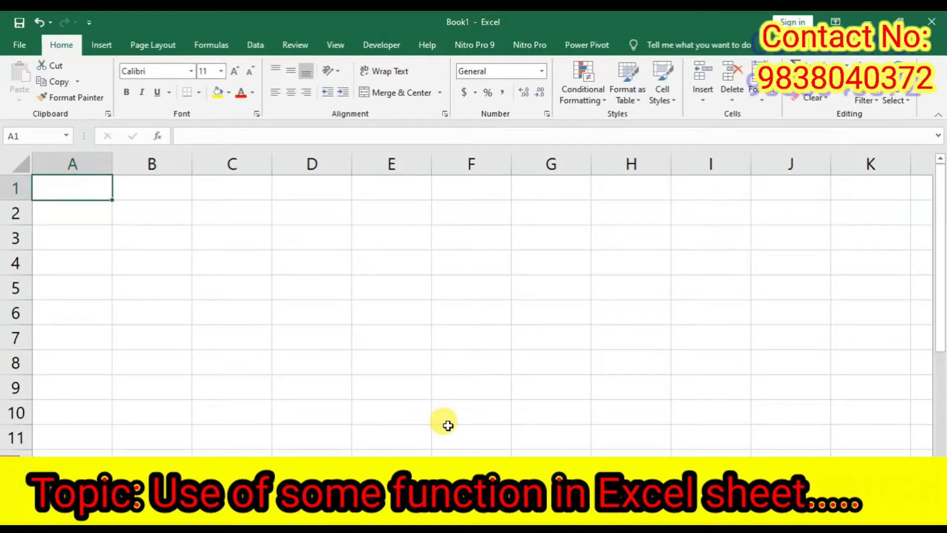
Enter the labels sum, max, min and count in cells C2 to C5
left_click(197, 210)
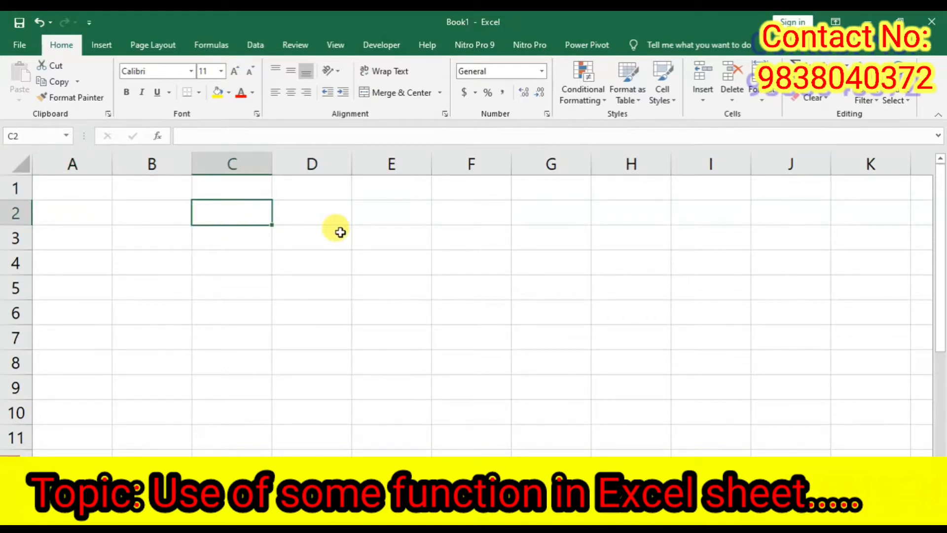
type("sum")
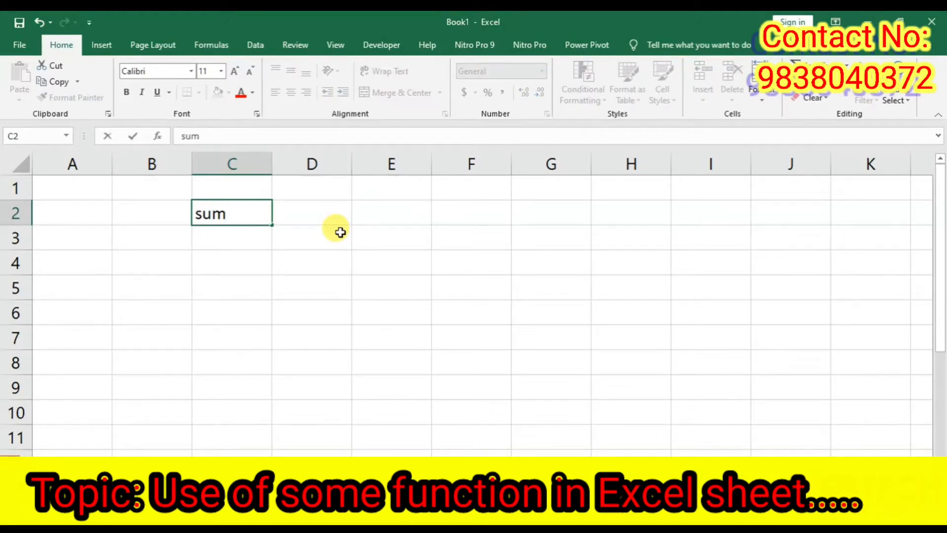
key("Return")
type("max")
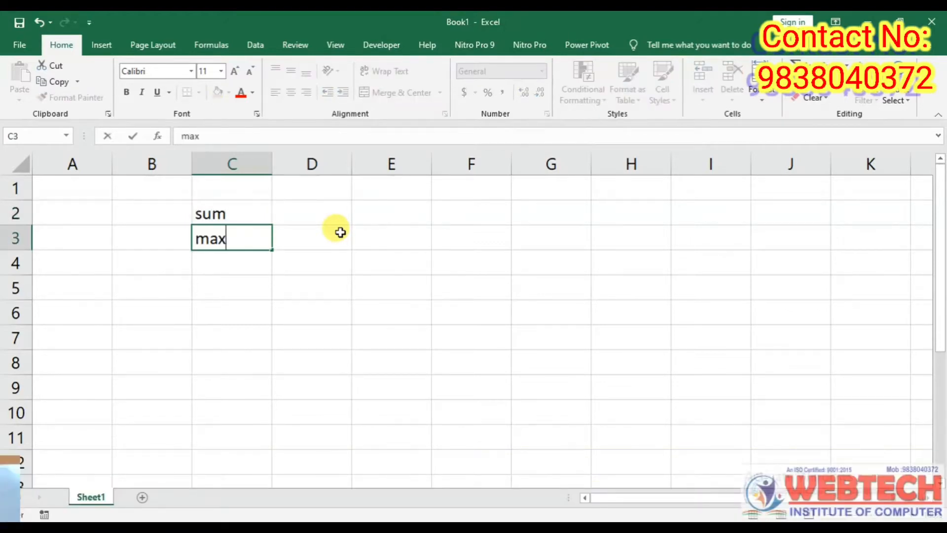
key("Return")
type("min")
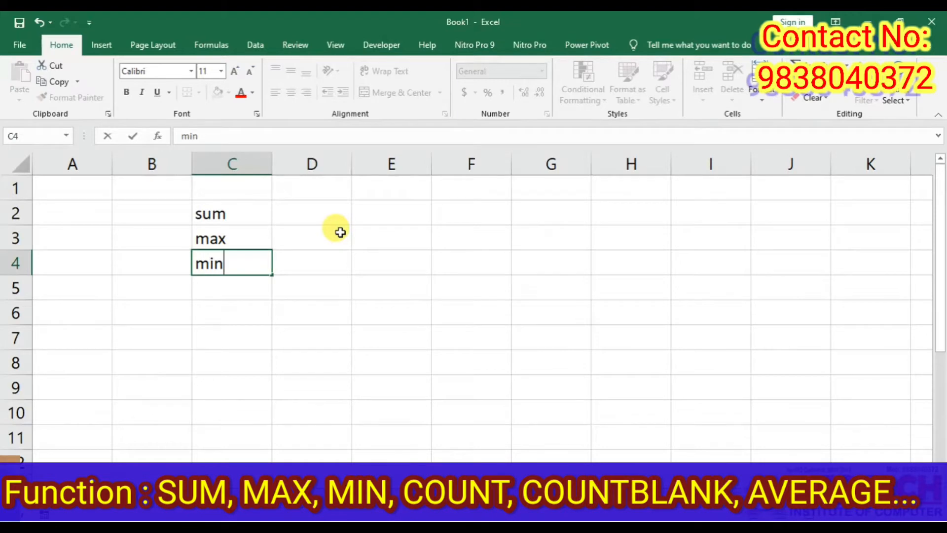
key("Return")
type("con")
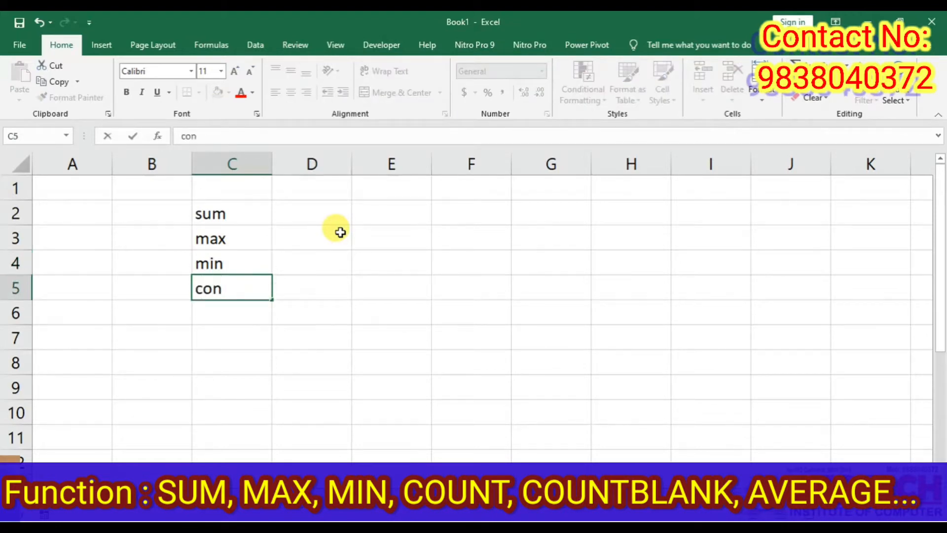
key("BackSpace")
type("unt")
key("Return")
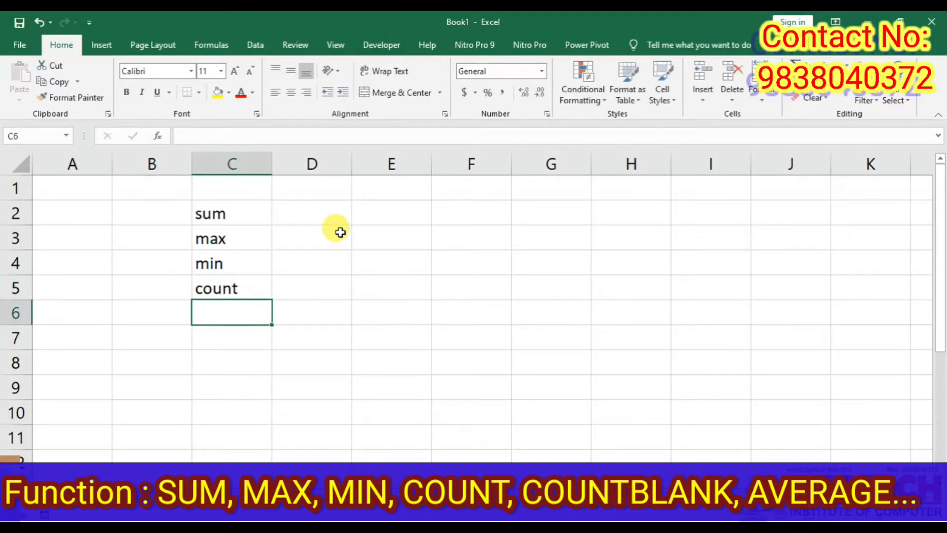
Enter the label "count blank" in cell C6, below count
type("cou")
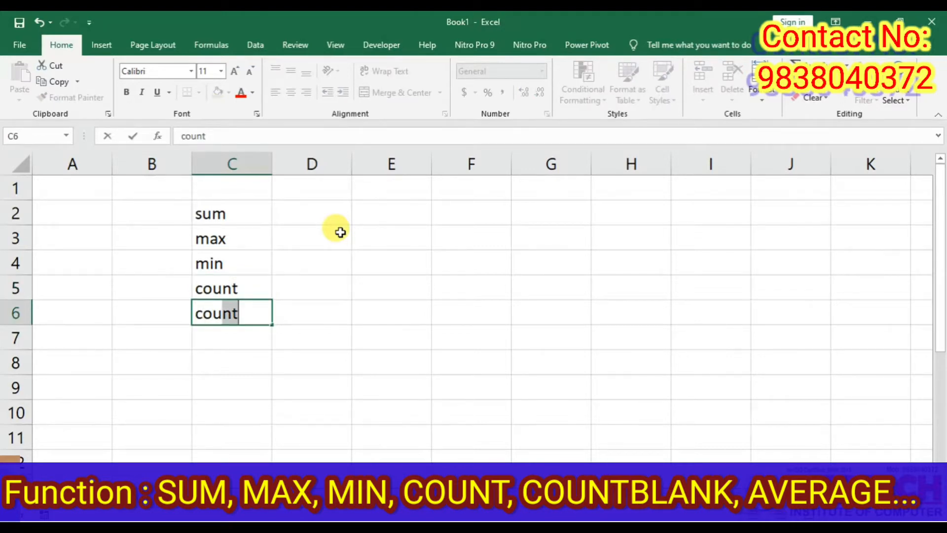
type("nt bal")
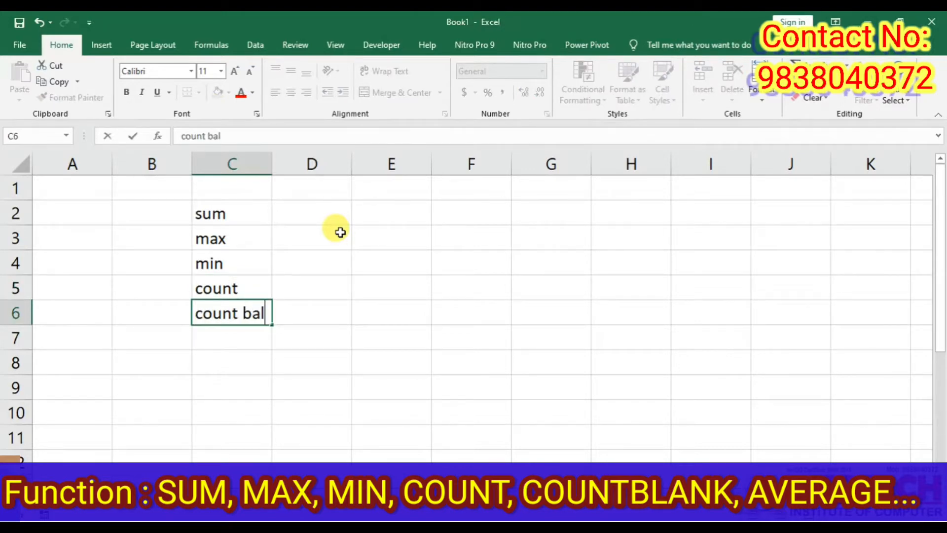
type("n")
key("BackSpace")
key("BackSpace")
key("BackSpace")
type("lan")
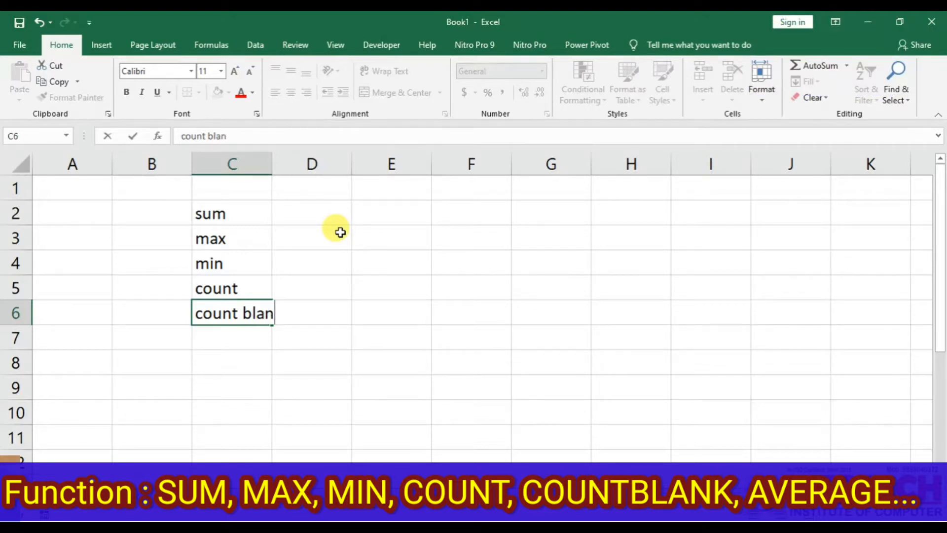
type("k")
key("Return")
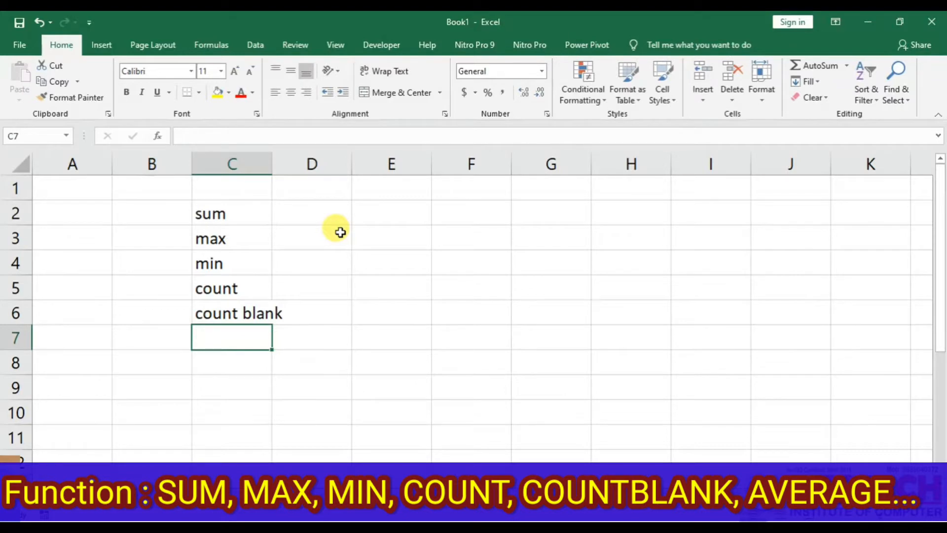
Enter the label "average" in cell C7 to complete the list of functions
type("ave")
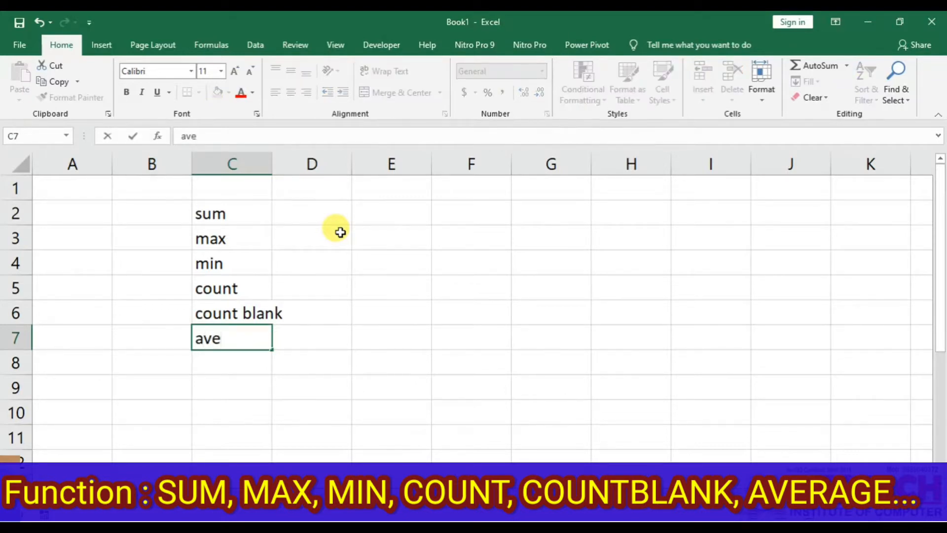
type("rate")
key("BackSpace")
key("BackSpace")
type("ge")
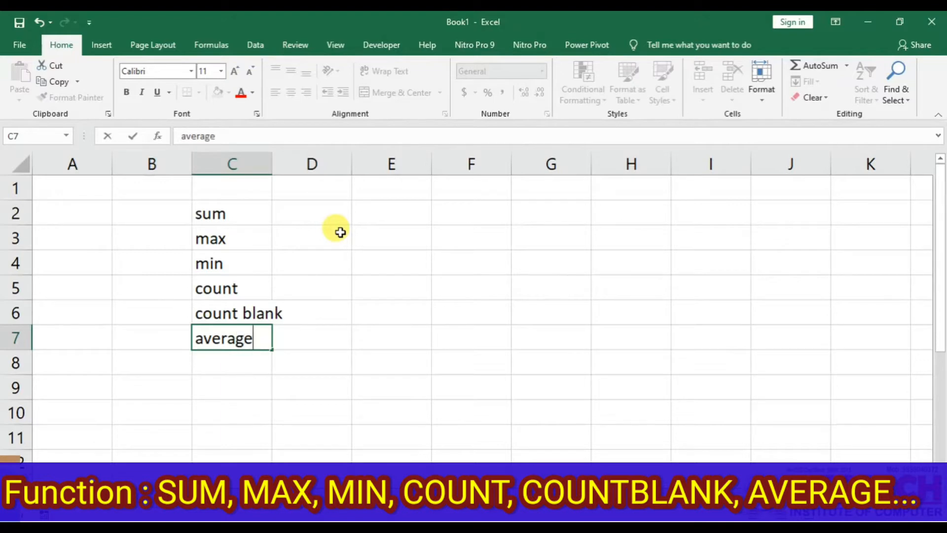
key("Return")
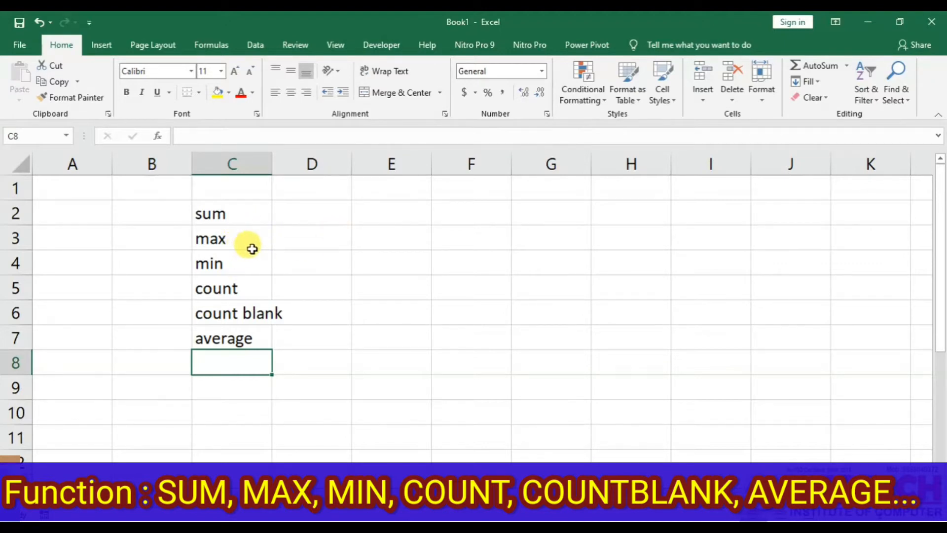
Enter the numbers 5, 4, 7, 8, 9 and 6 in cells E2 to E7
left_click(285, 287)
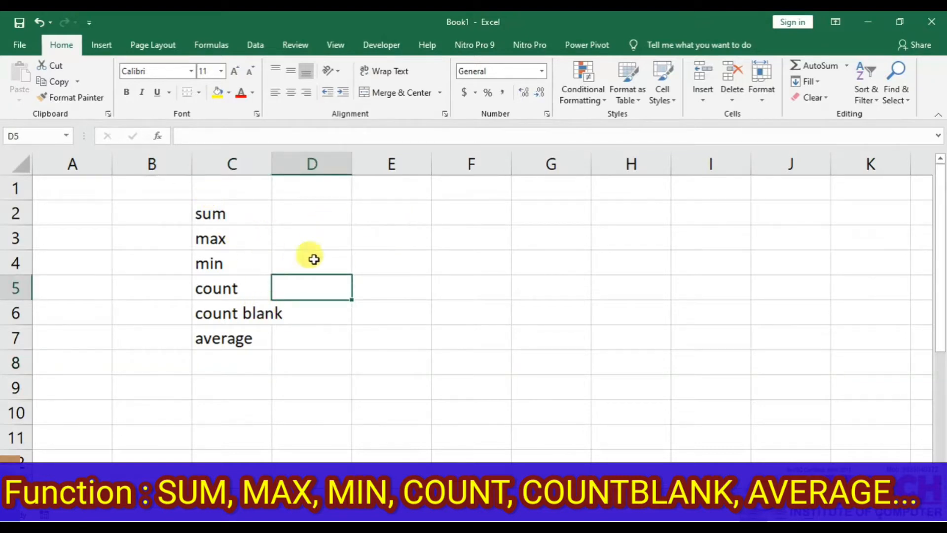
left_click(404, 211)
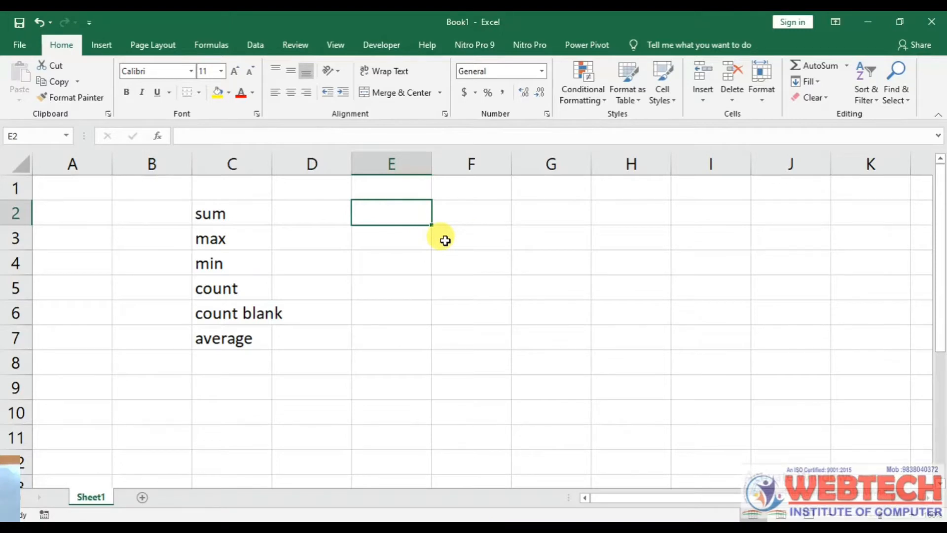
type("5")
key("Return")
type("4")
key("Return")
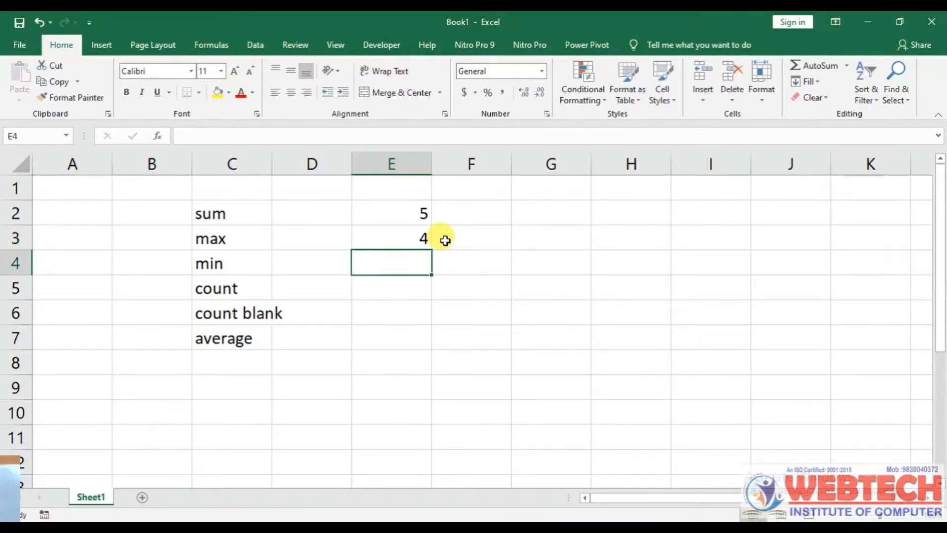
type("7")
key("Return")
type("8")
key("Return")
type("9")
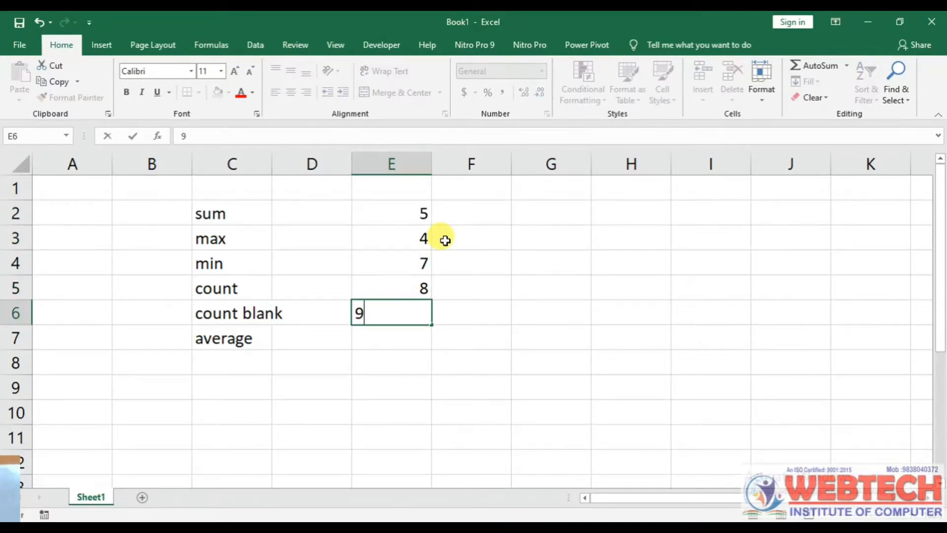
key("Return")
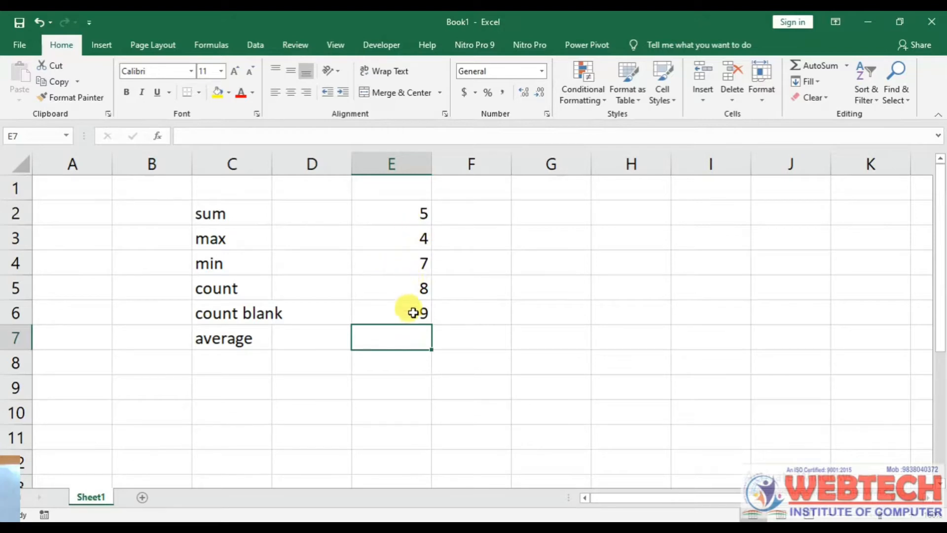
type("6")
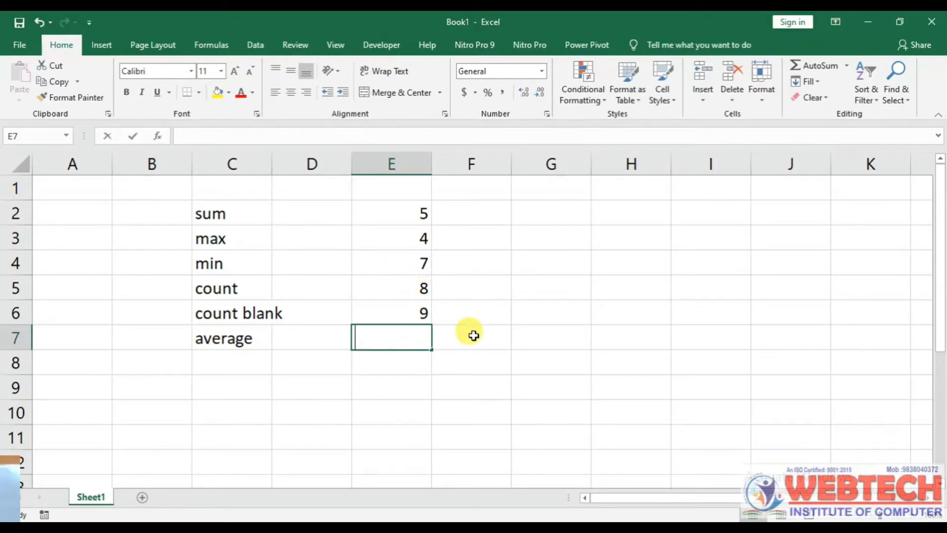
left_click(447, 412)
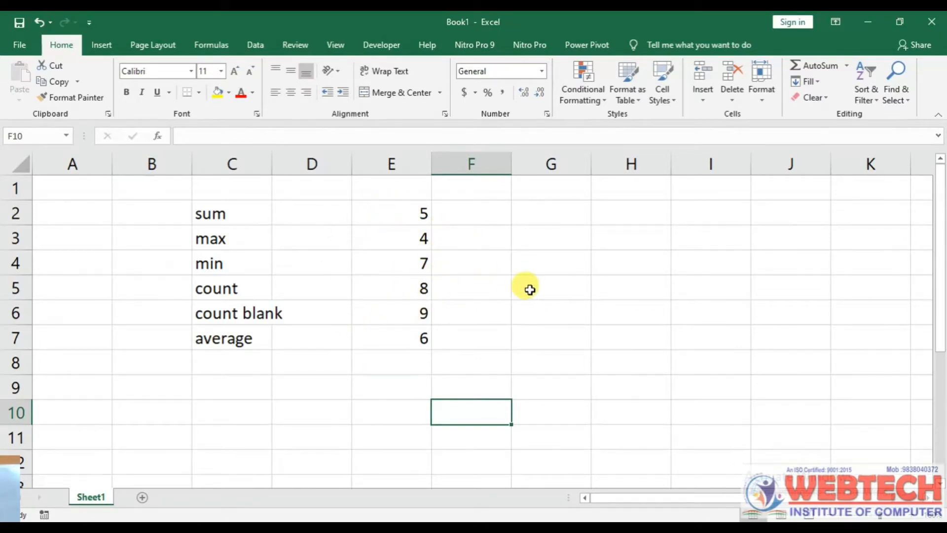
Add up the numbers with the formula =sum(E2:E7) in cell E9
left_click(402, 384)
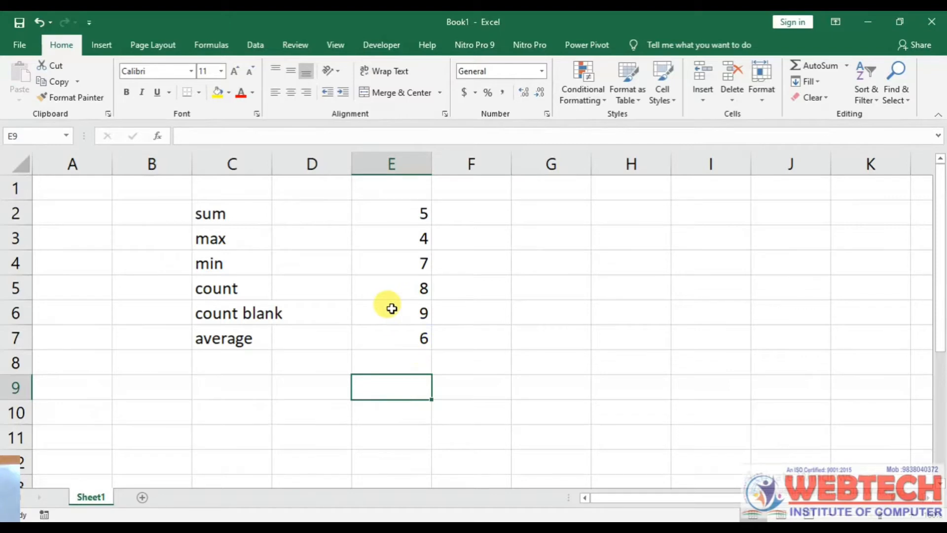
type("=")
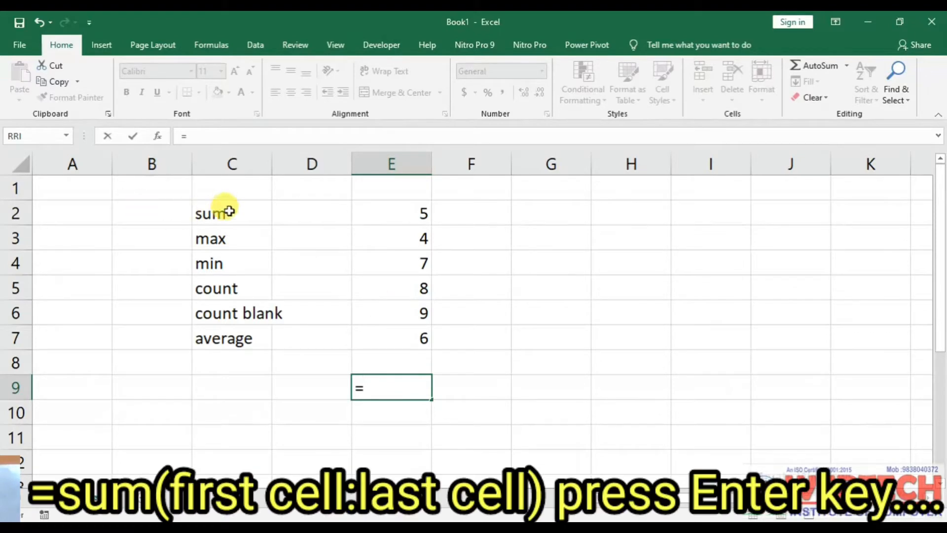
type("s")
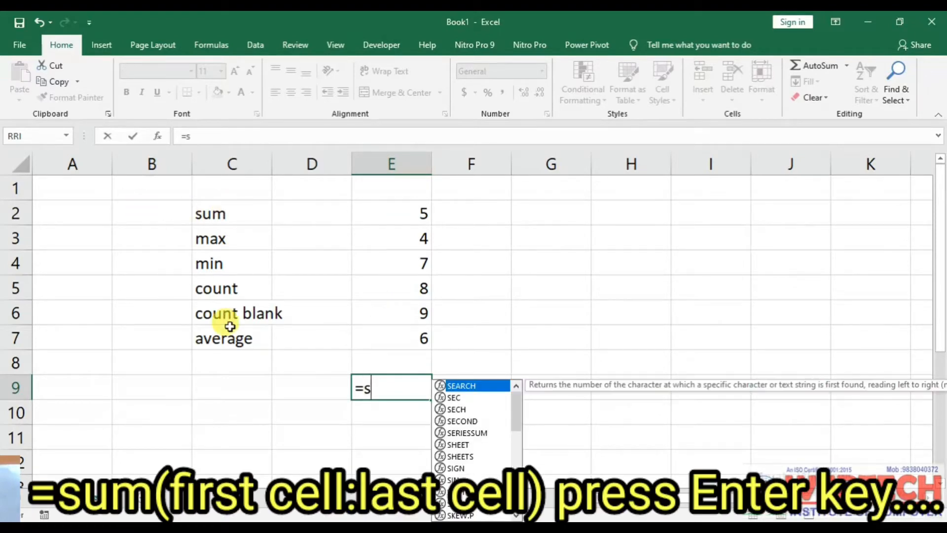
type("um")
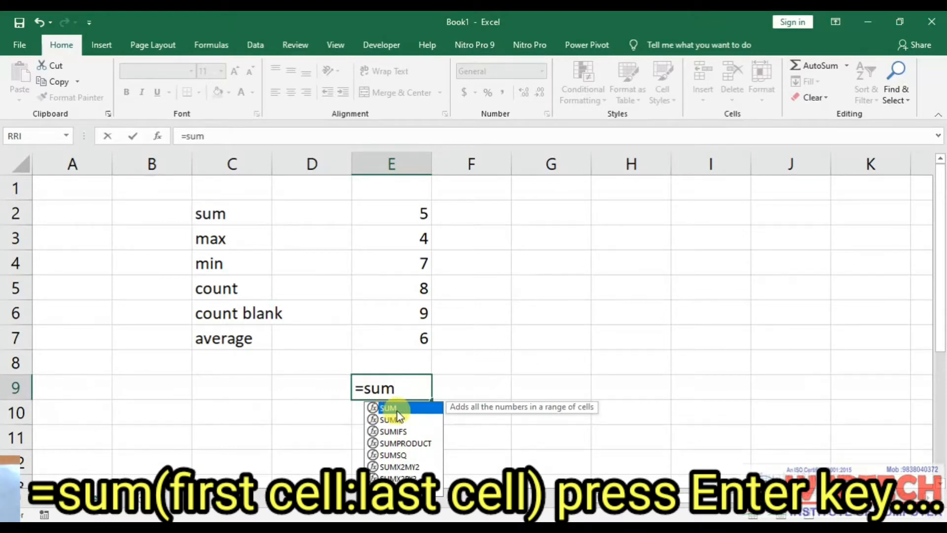
type("(")
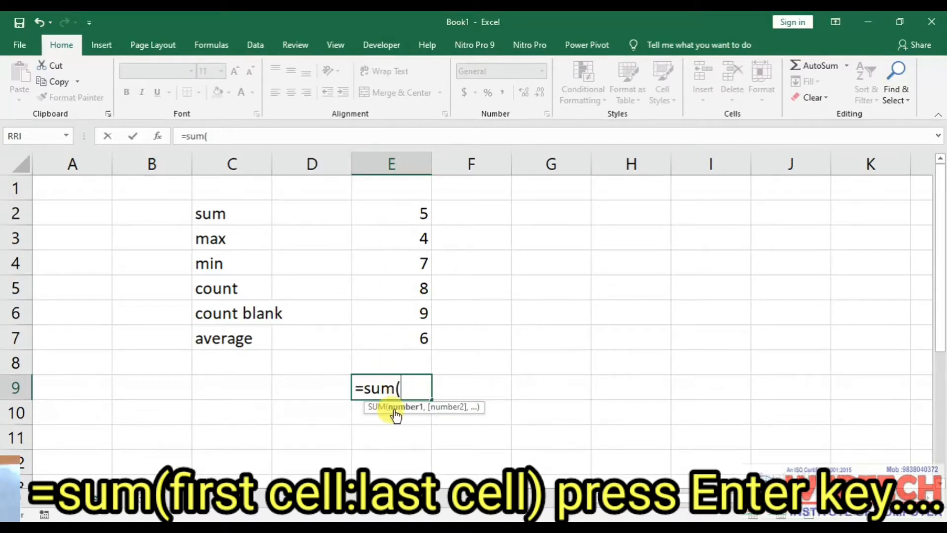
left_click(406, 216)
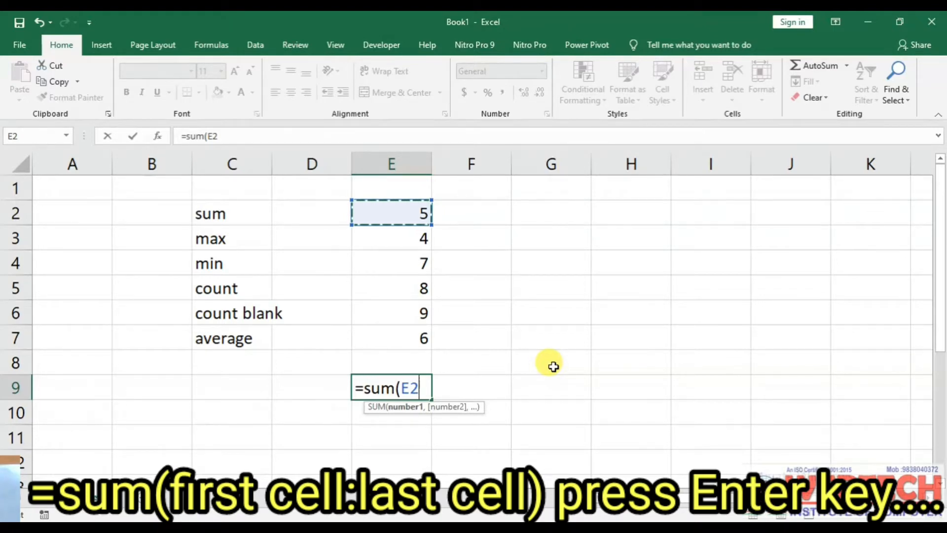
key("F8")
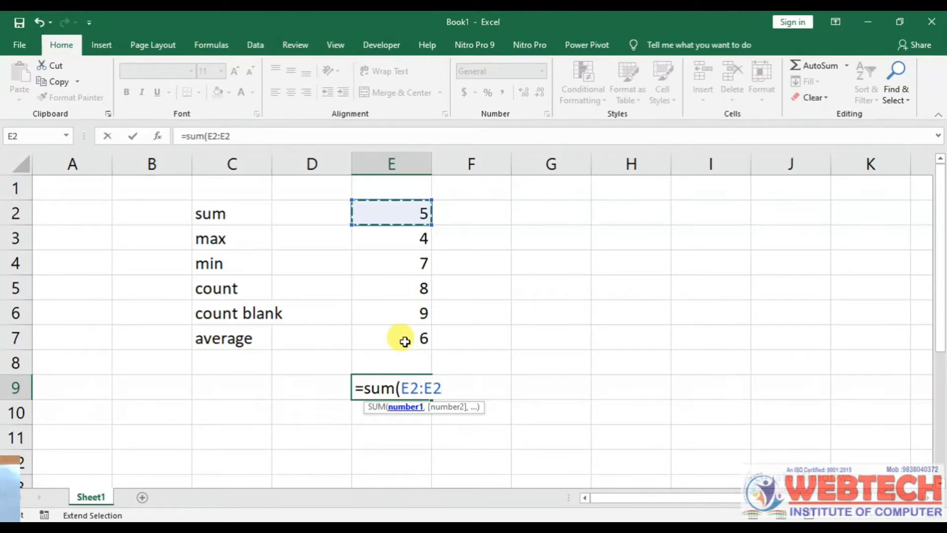
key("BackSpace")
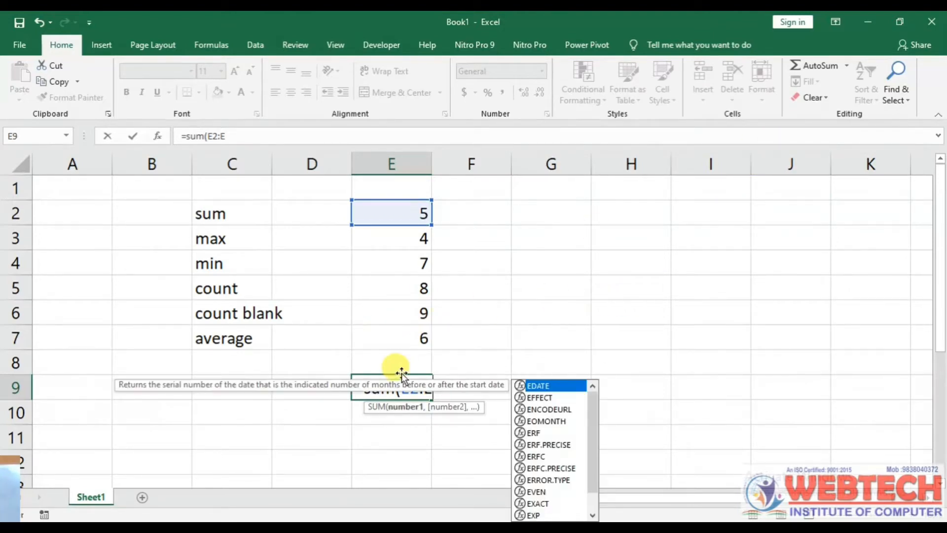
key("BackSpace")
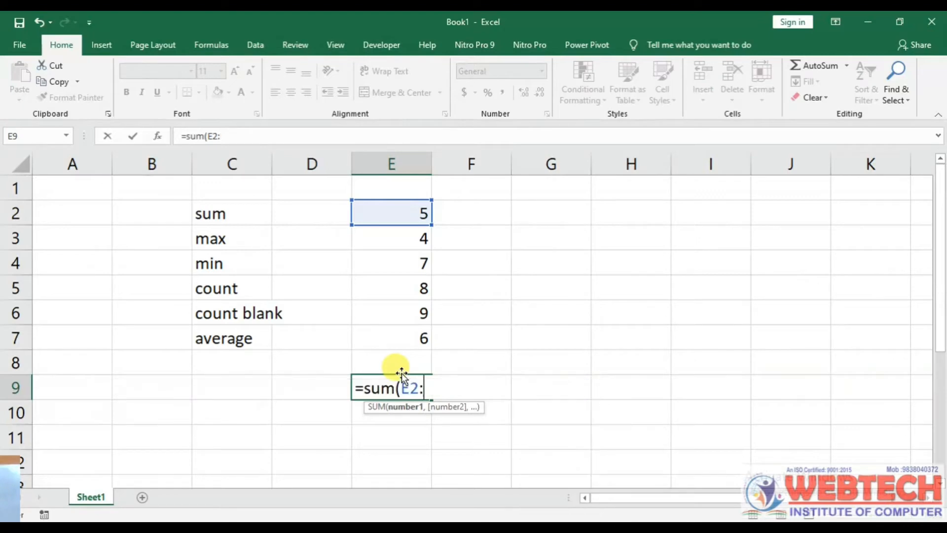
left_click(400, 334)
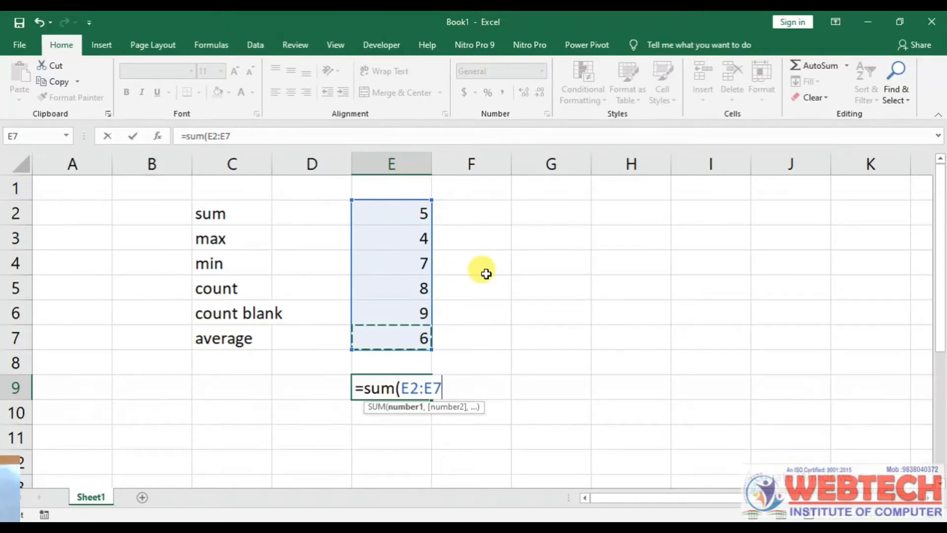
type(")")
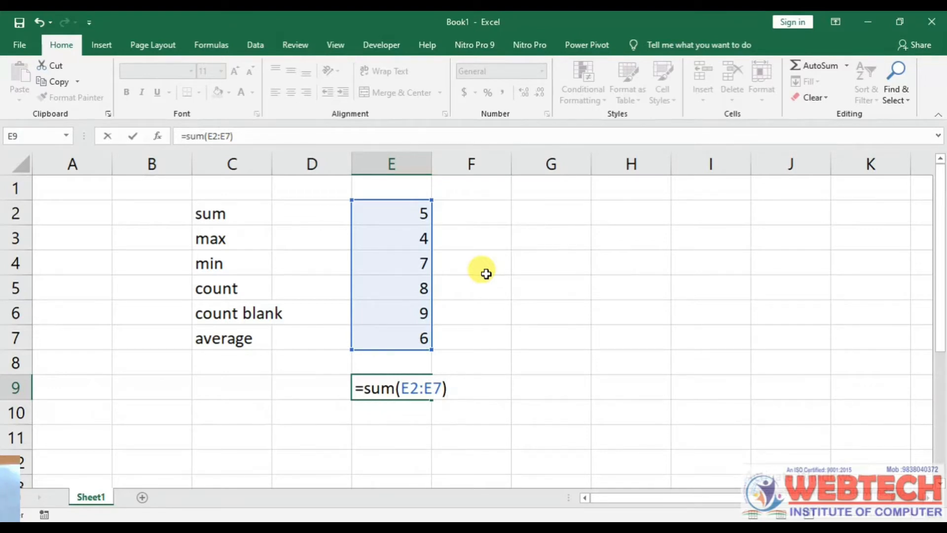
key("Return")
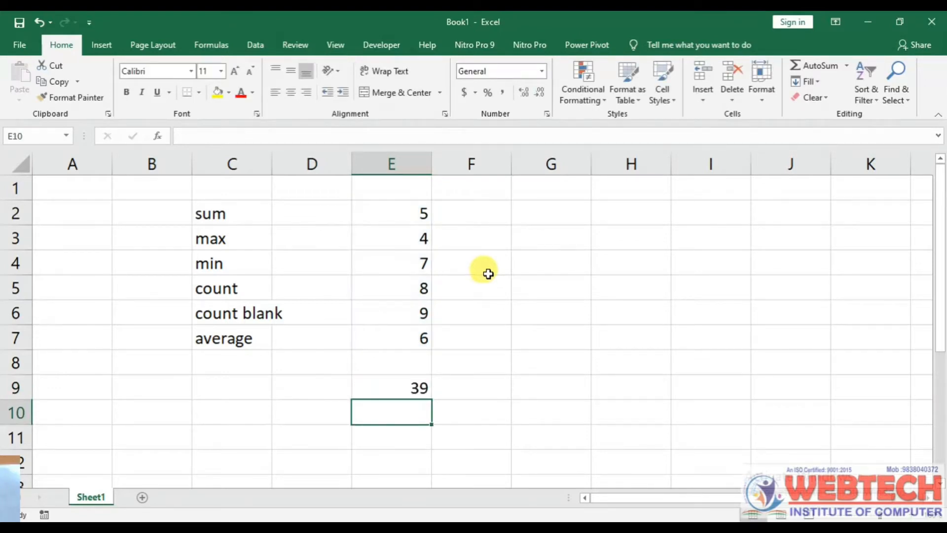
left_click(392, 385)
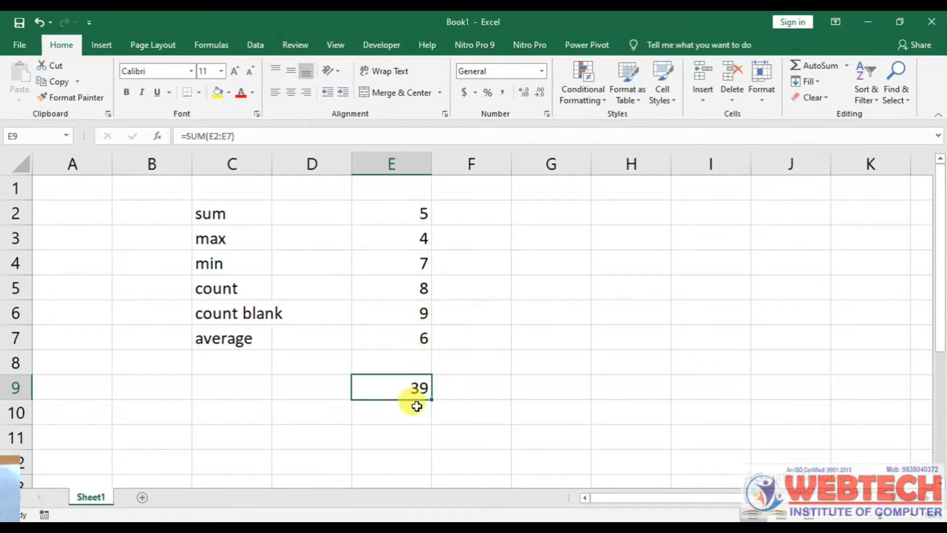
left_click(521, 420)
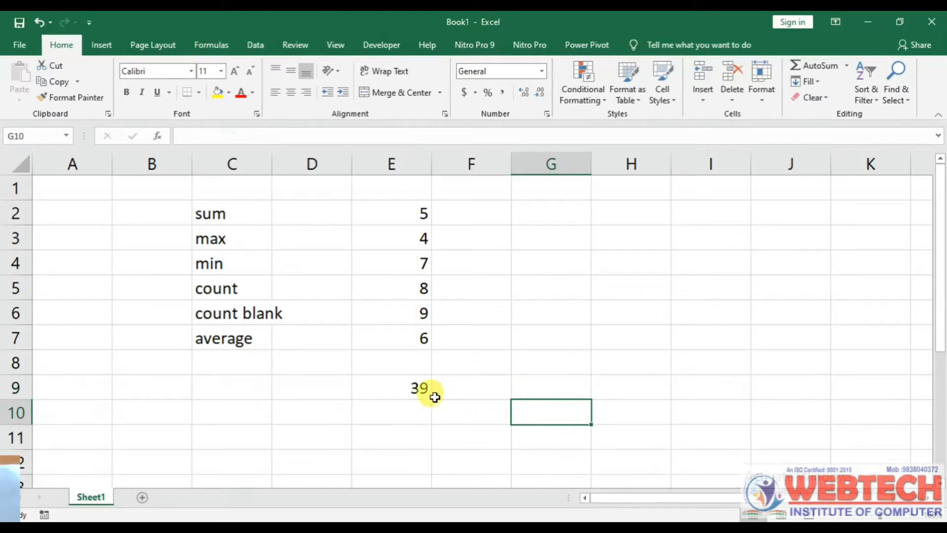
left_click(419, 385)
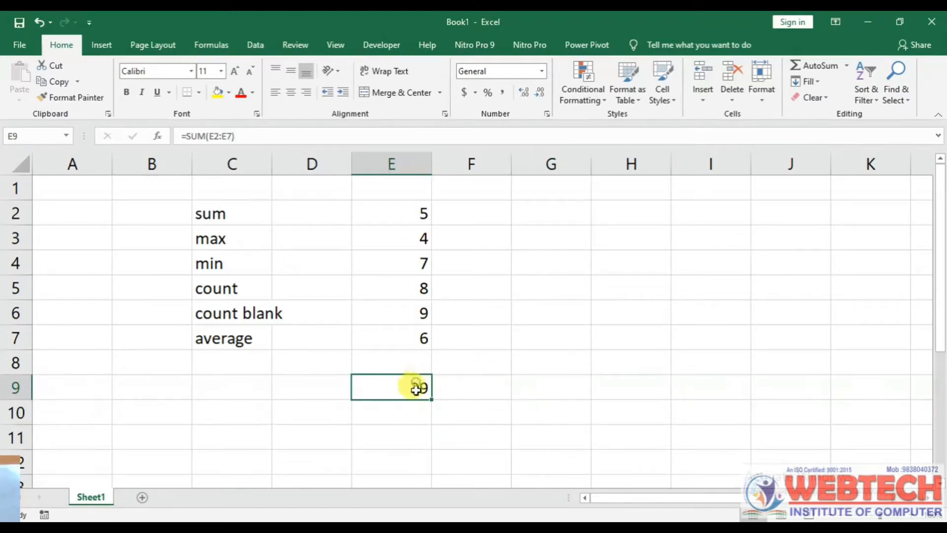
Find the largest number in E2 to E7 with the formula =max(E2:E7) in cell F9
left_click(488, 385)
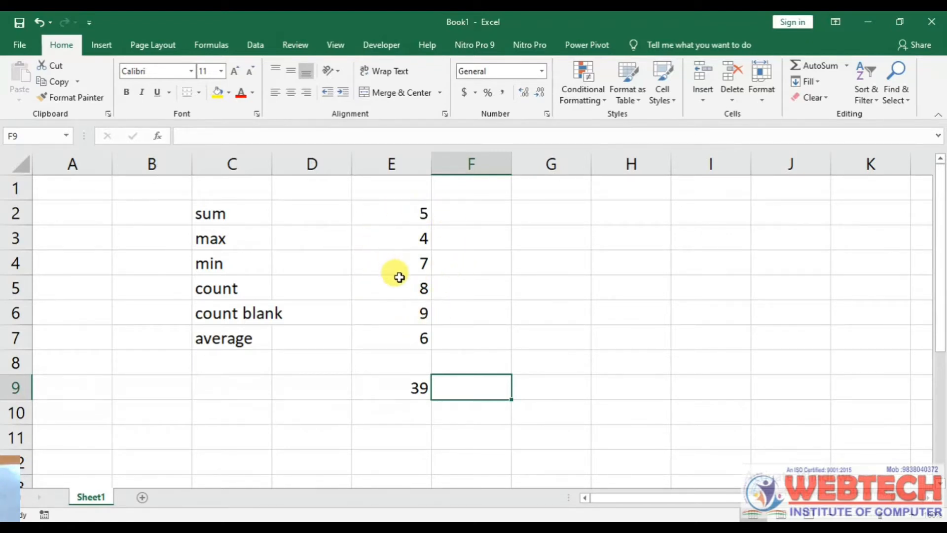
type("=")
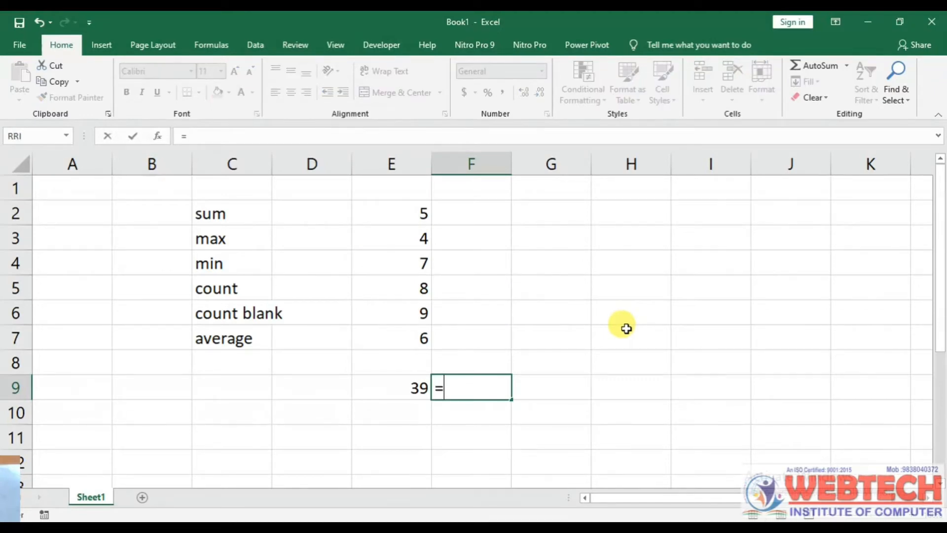
type("man")
key("BackSpace")
type("x")
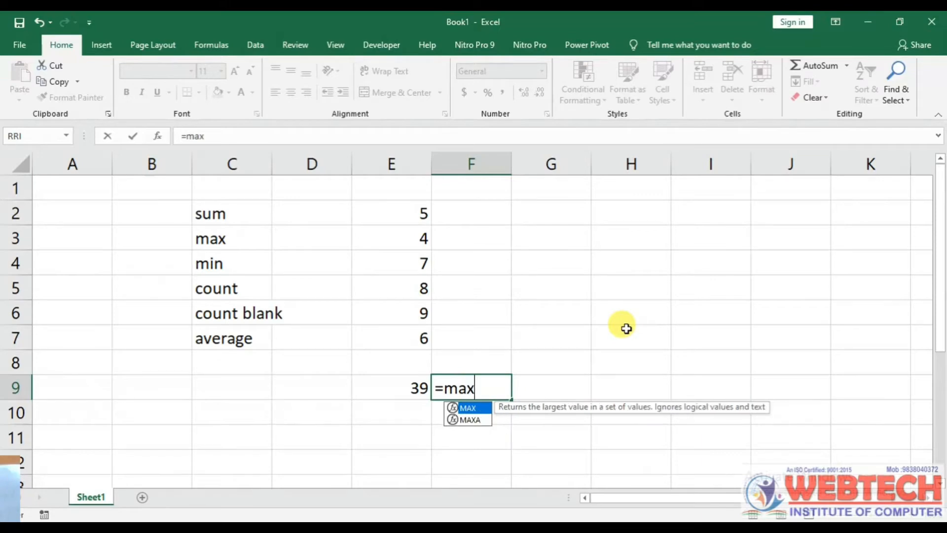
type("(")
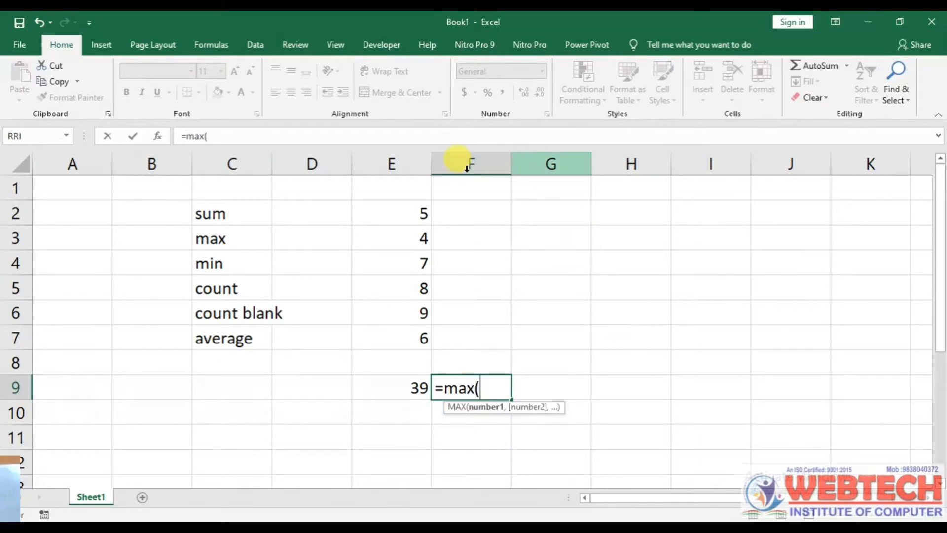
left_click(385, 211)
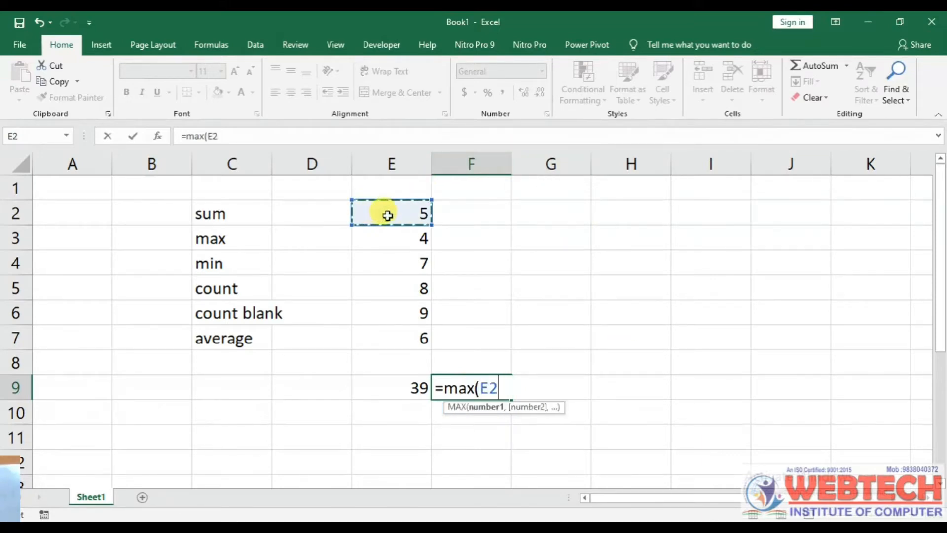
key("F8")
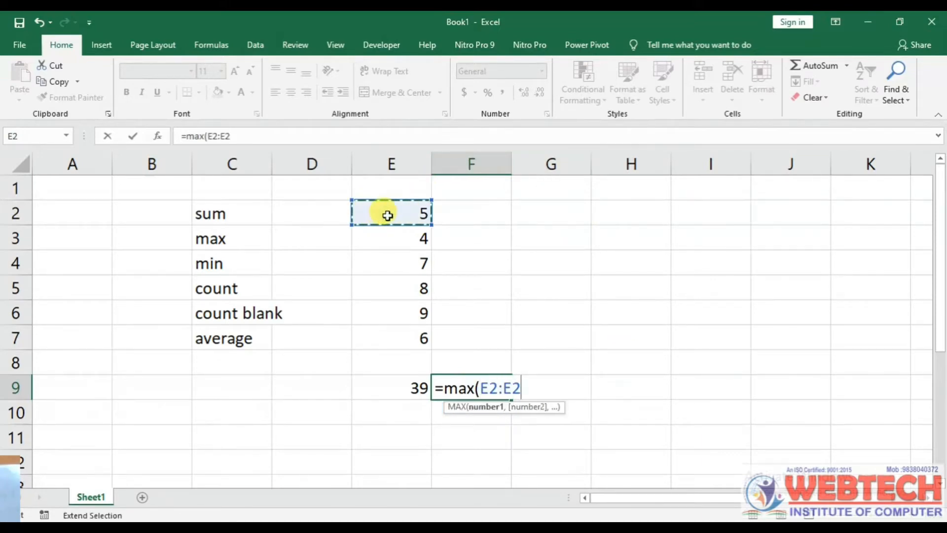
left_click(400, 340)
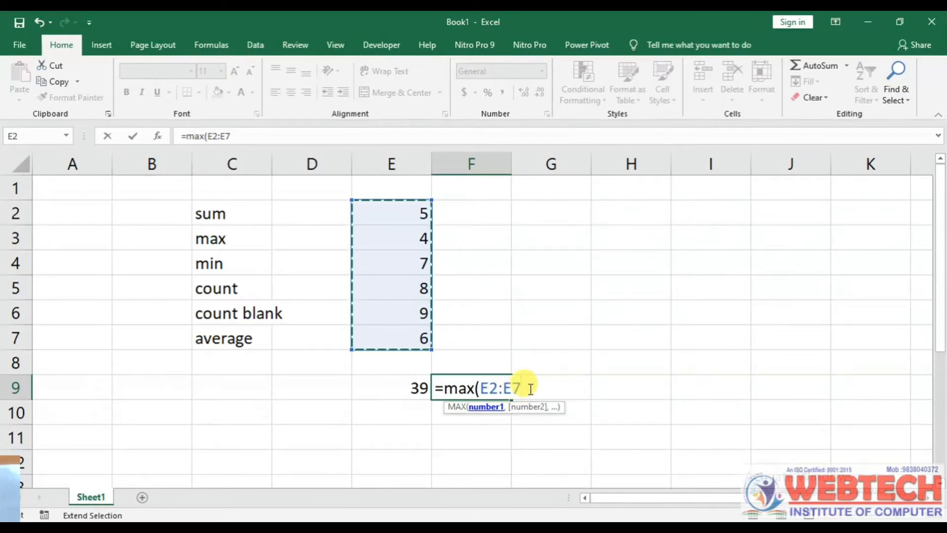
type(")")
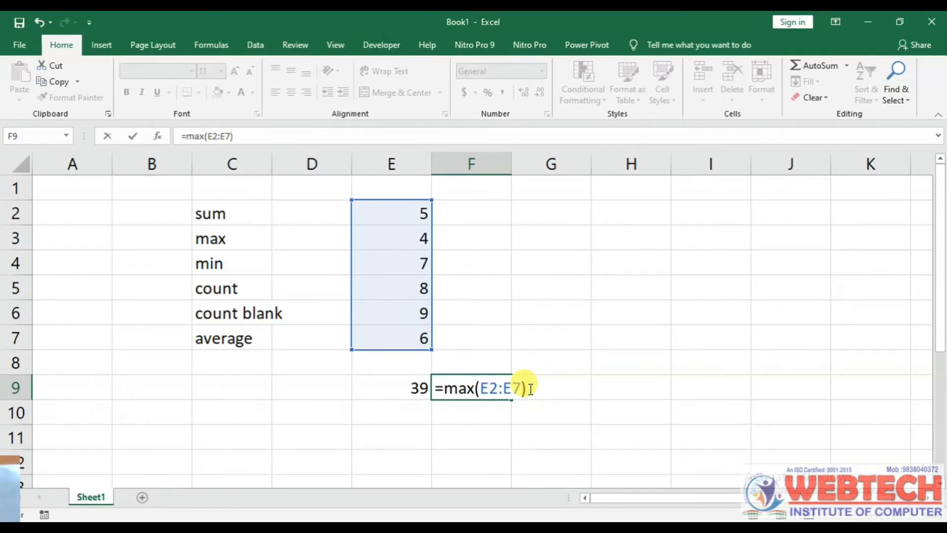
key("Return")
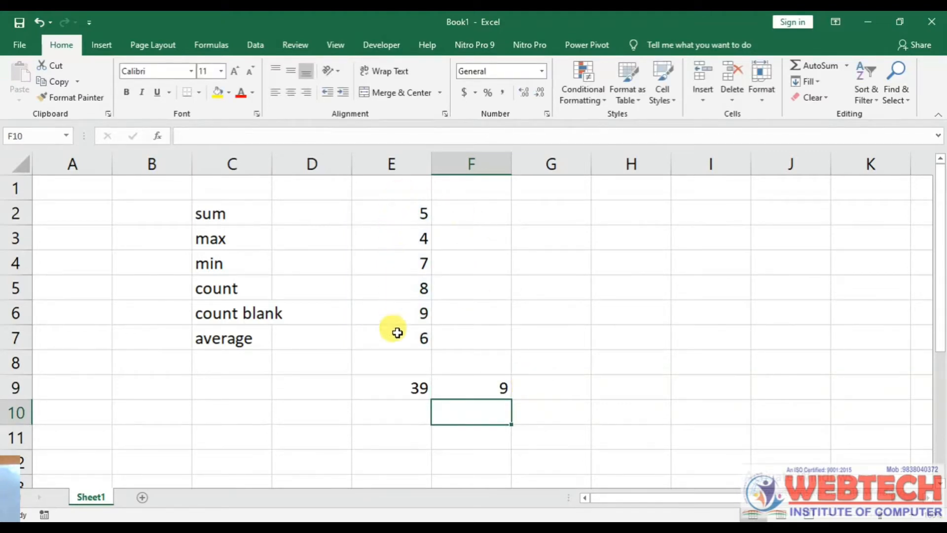
left_click(498, 386)
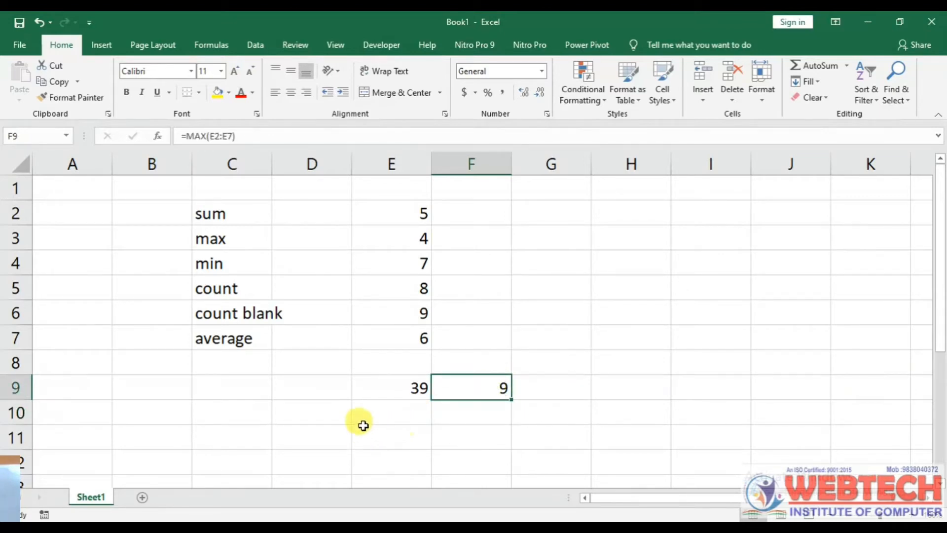
Find the smallest number with the formula =min(E2:E7) in cell D4, beside the min label
left_click(291, 264)
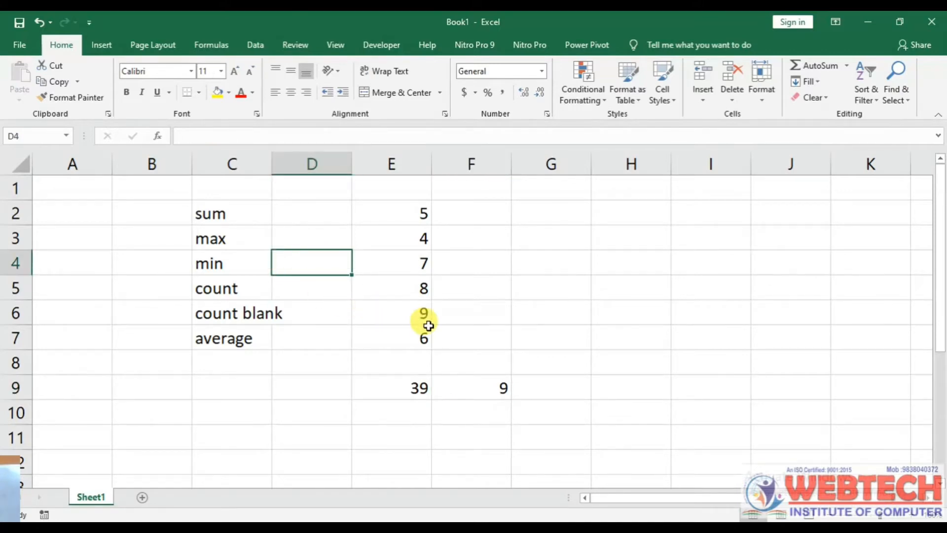
type("=min")
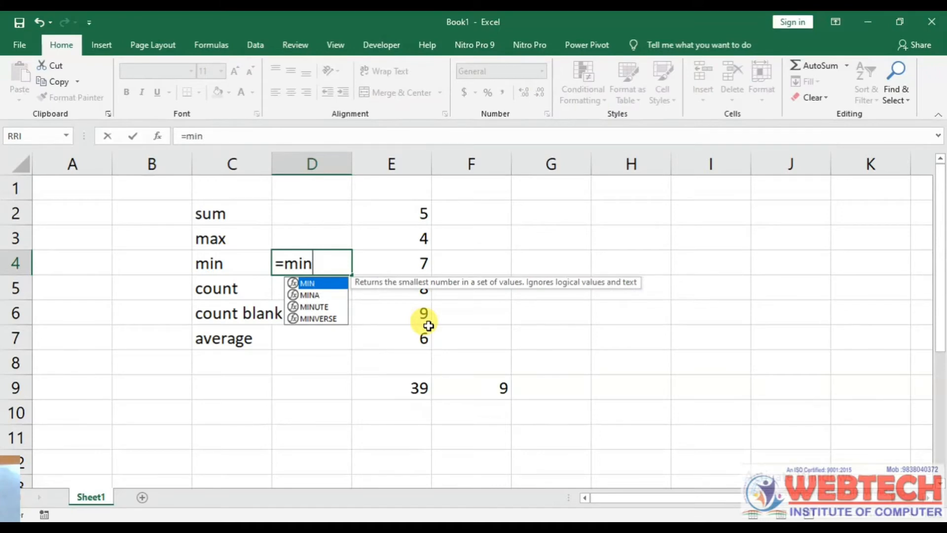
type("(")
left_click(420, 211)
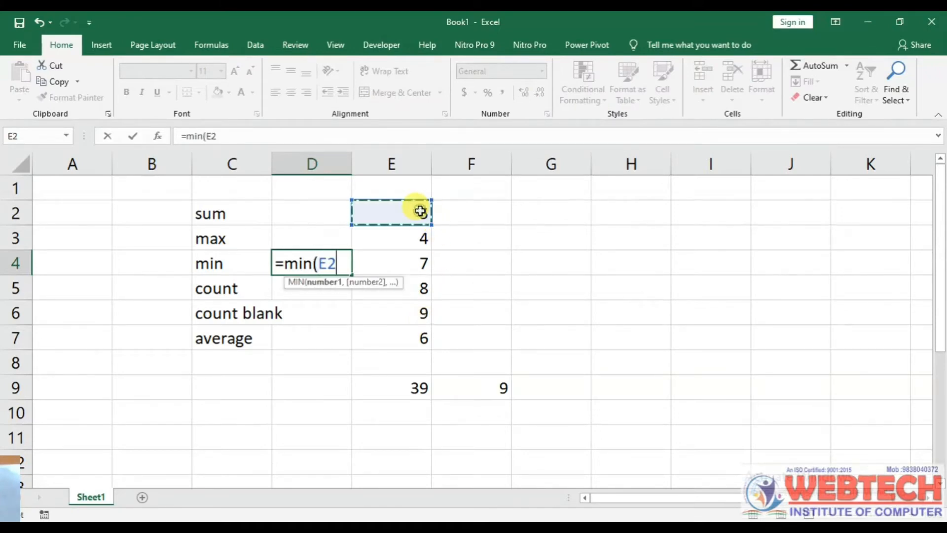
key("F8")
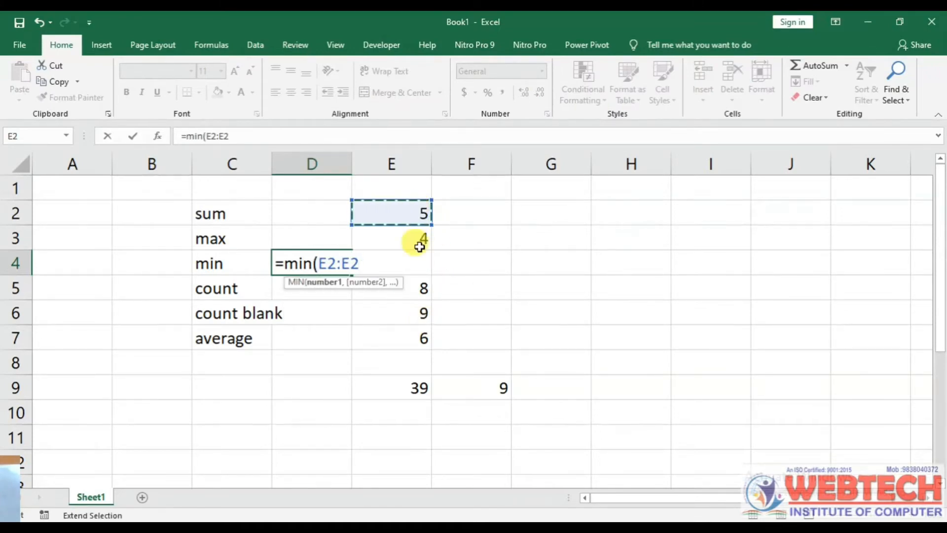
left_click(420, 341)
type(")")
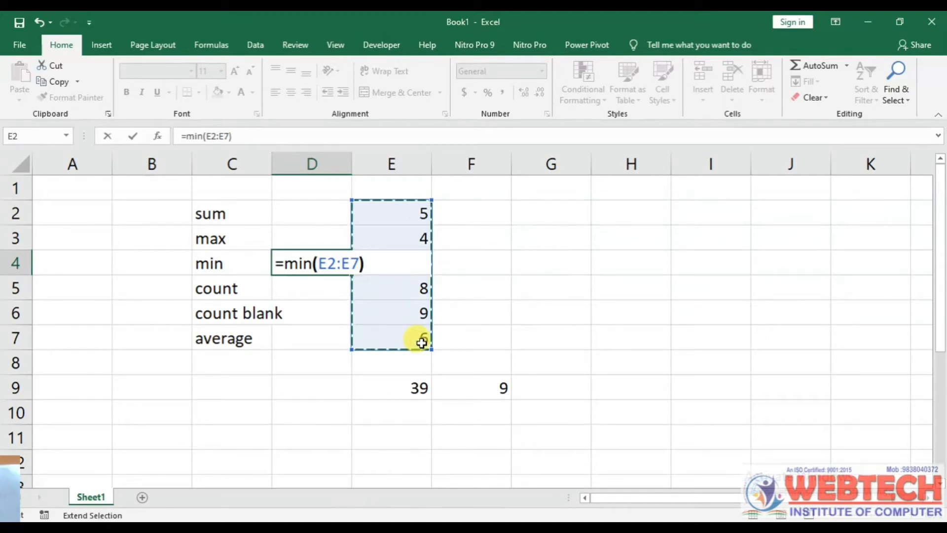
key("Return")
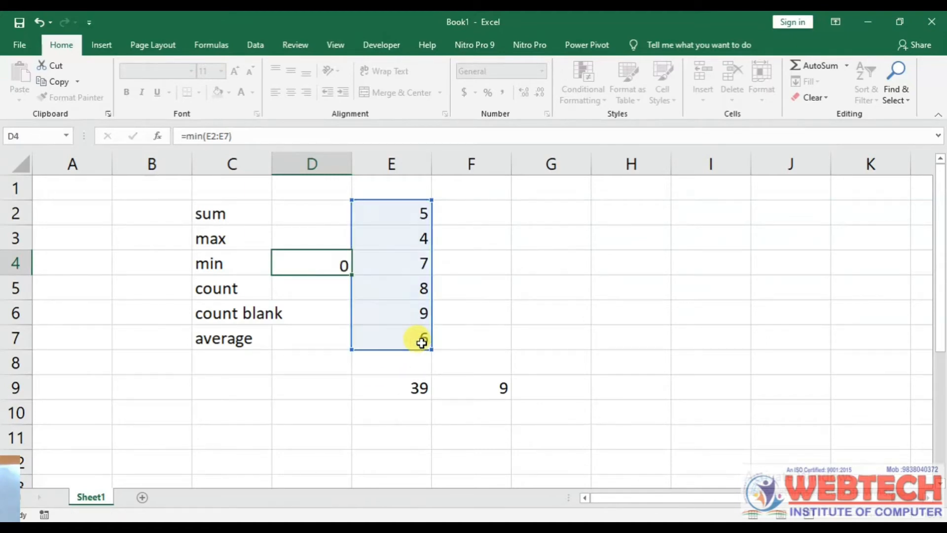
left_click(311, 245)
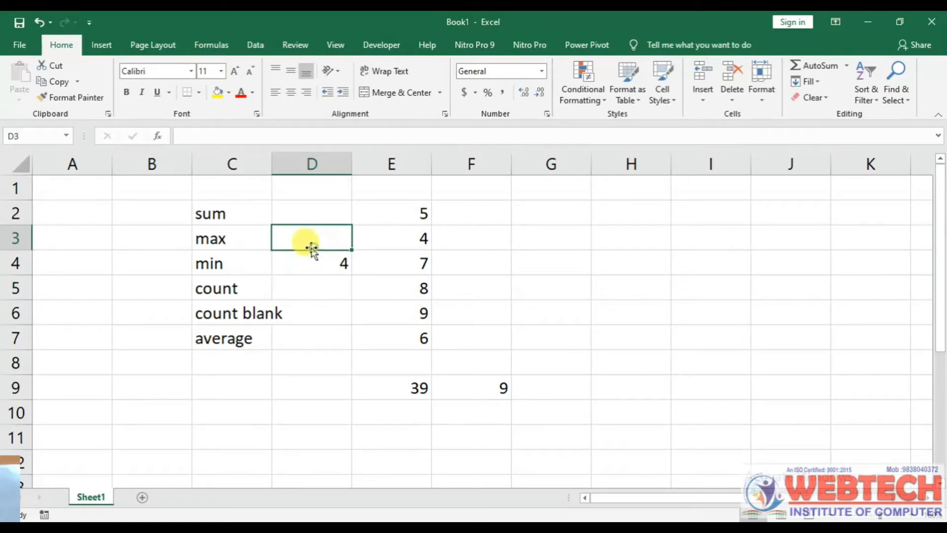
left_click(302, 268)
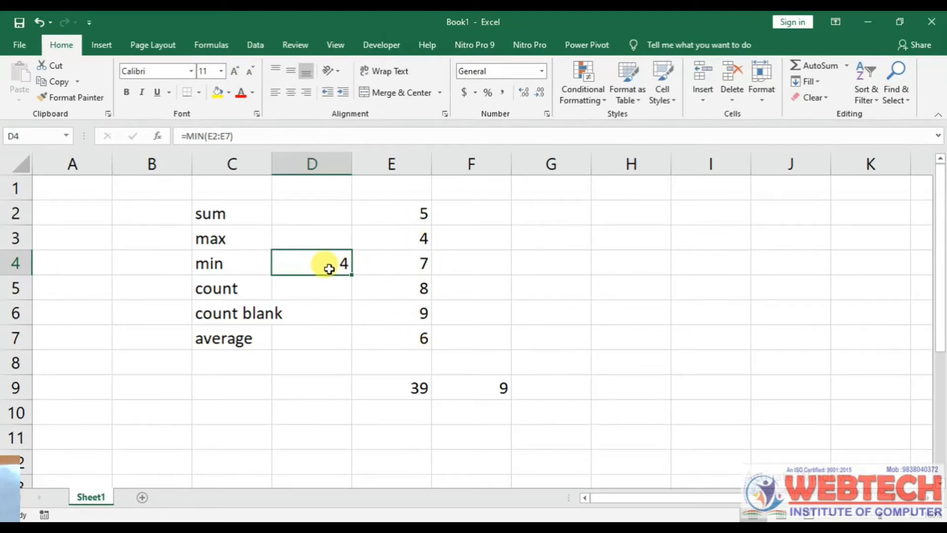
Count the numeric entries with the formula =count(E2:E7) in cell D5, beside the count label
left_click(318, 282)
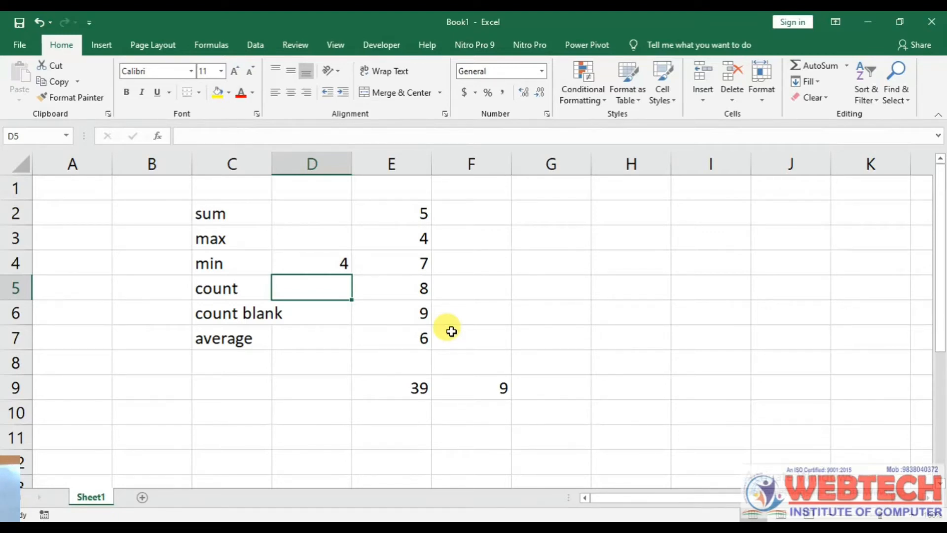
type("=")
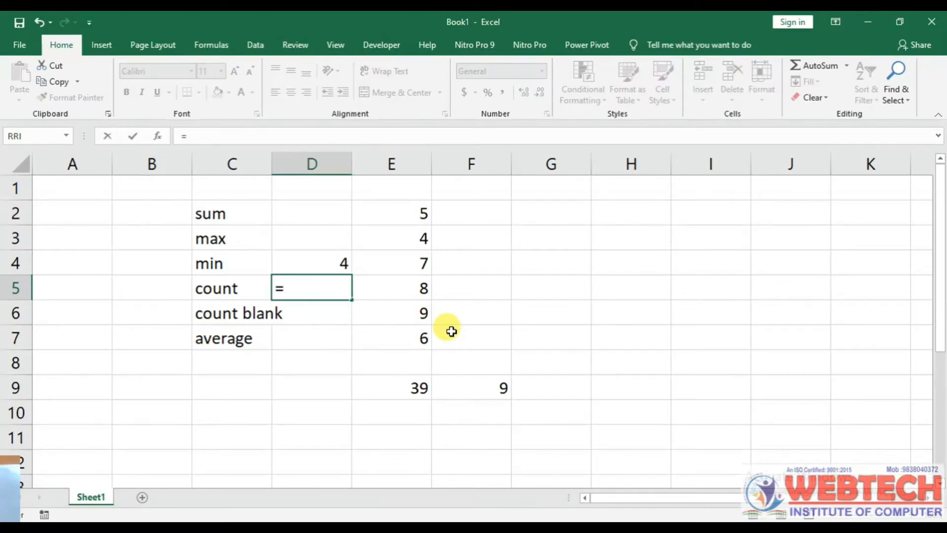
type("count")
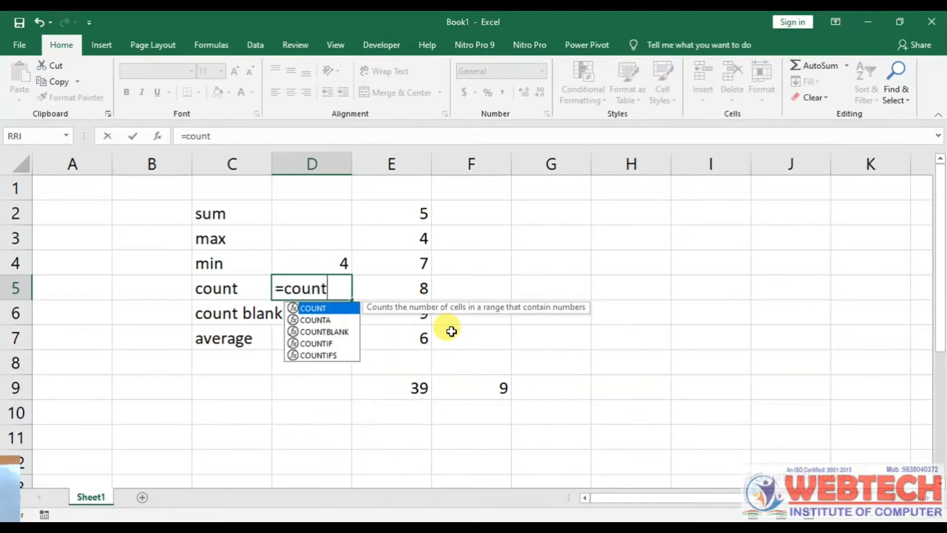
type("(")
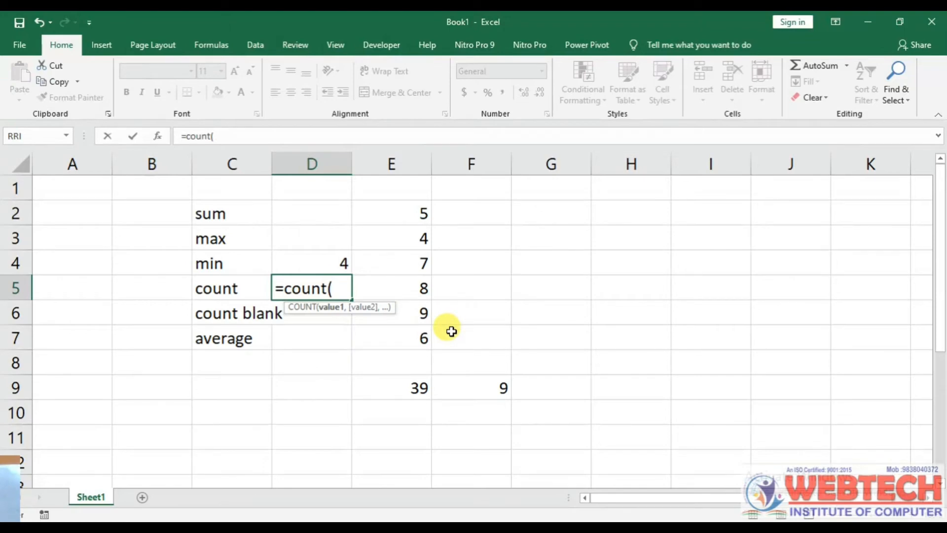
left_click(416, 203)
type("\"")
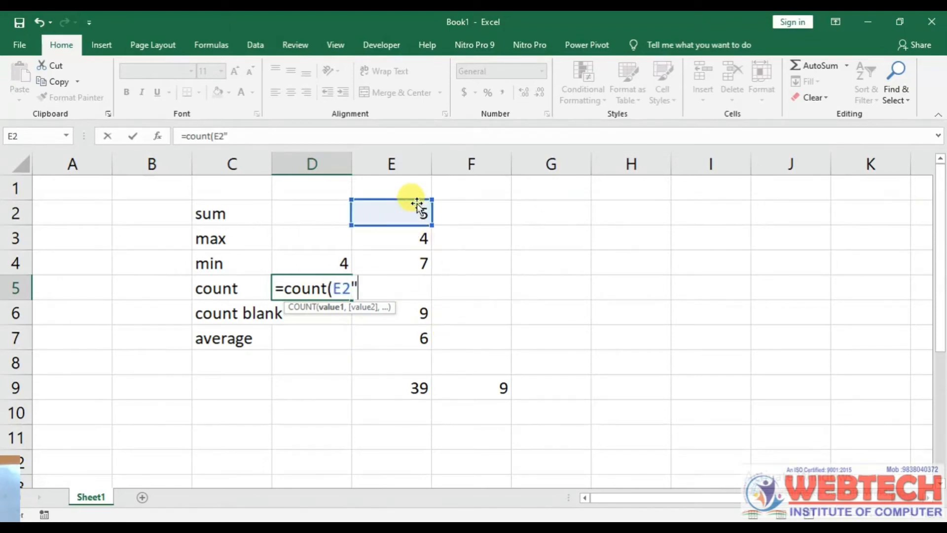
key("BackSpace")
type(":")
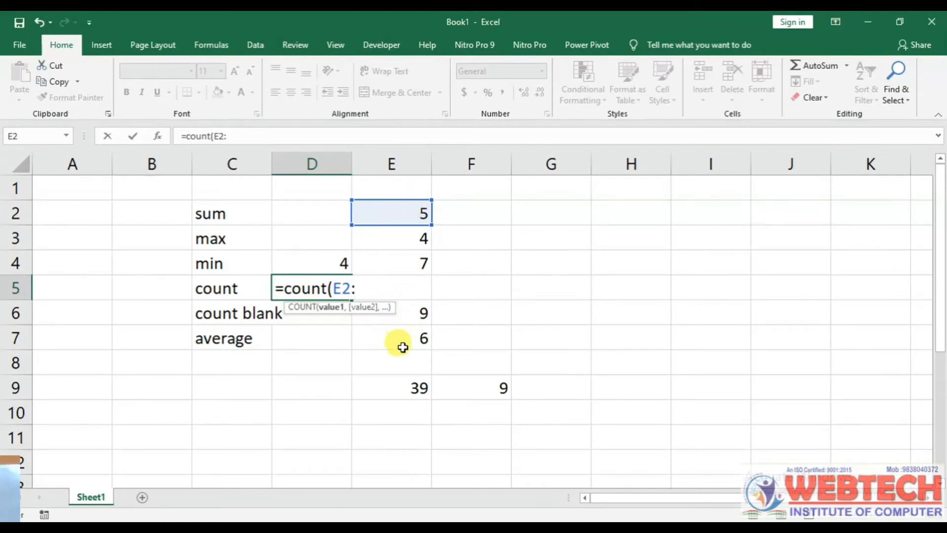
left_click(418, 339)
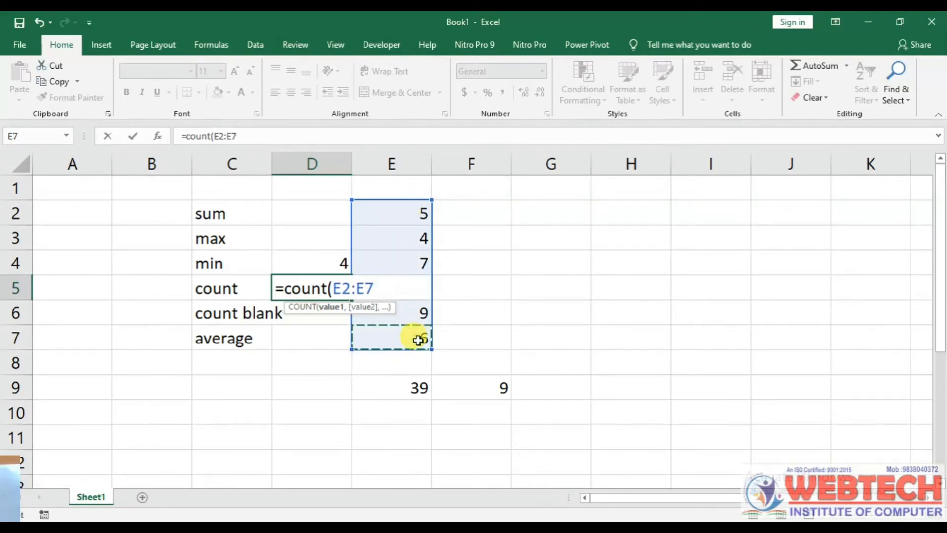
type(")")
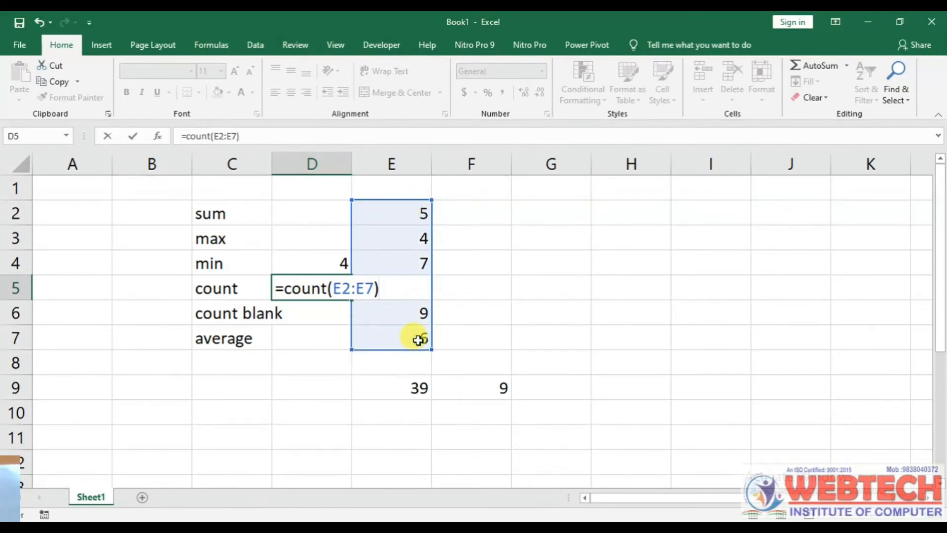
key("Return")
left_click(333, 288)
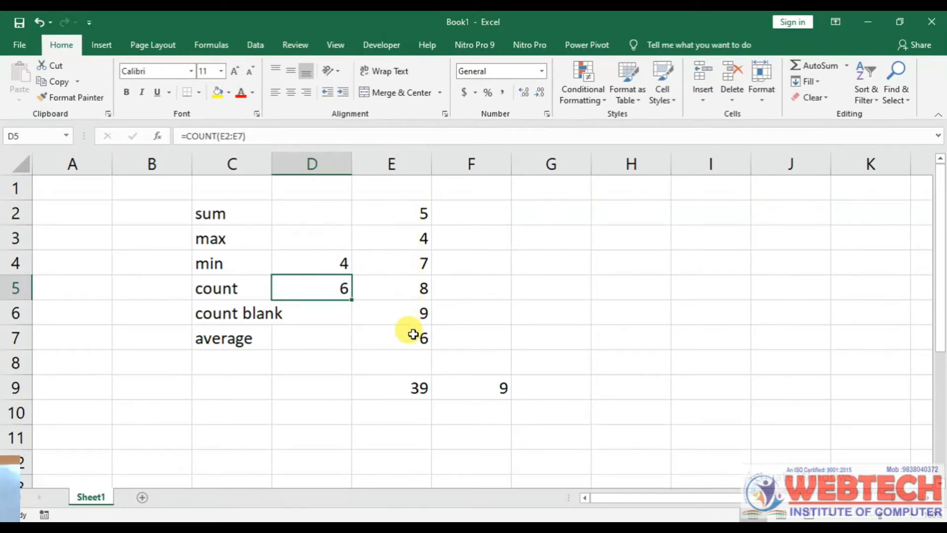
Clear the number in cell E5 to leave a blank cell within the number column
left_click(435, 363)
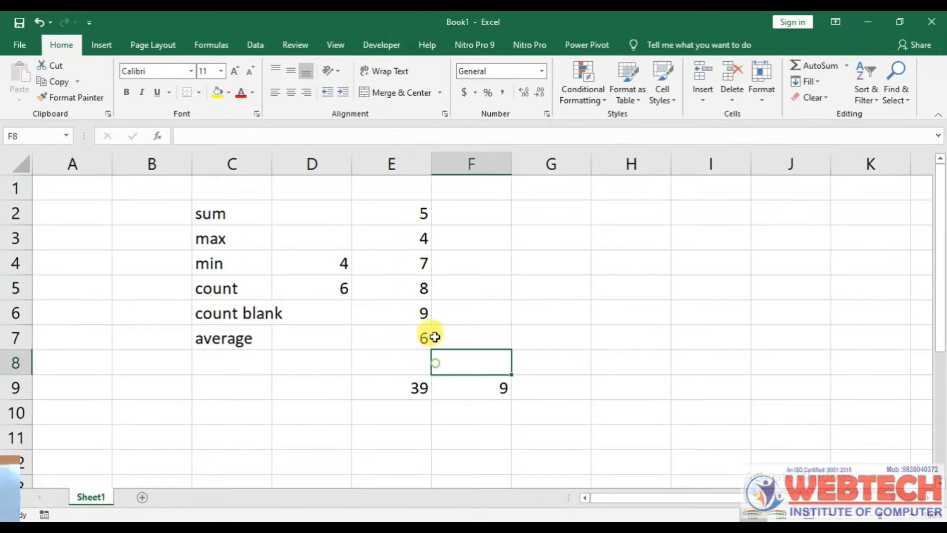
left_click(417, 294)
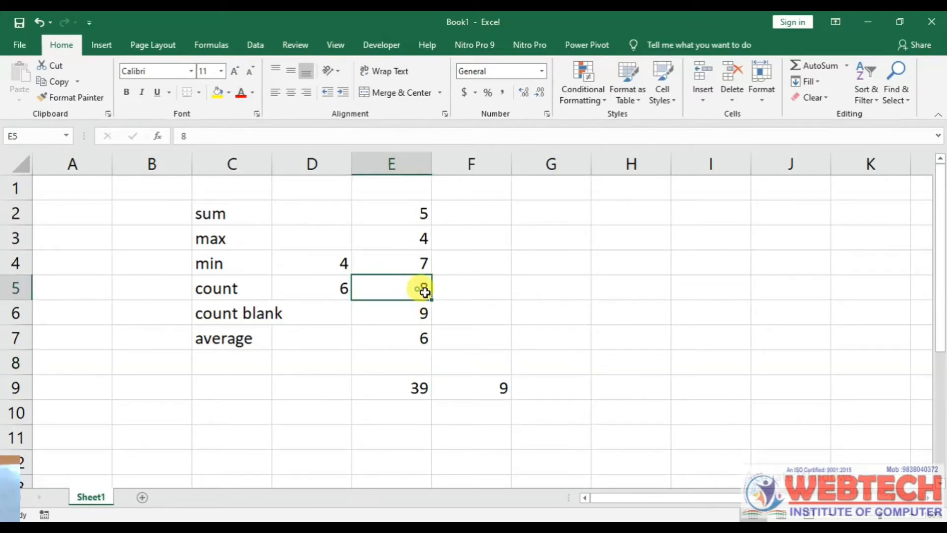
key("Delete")
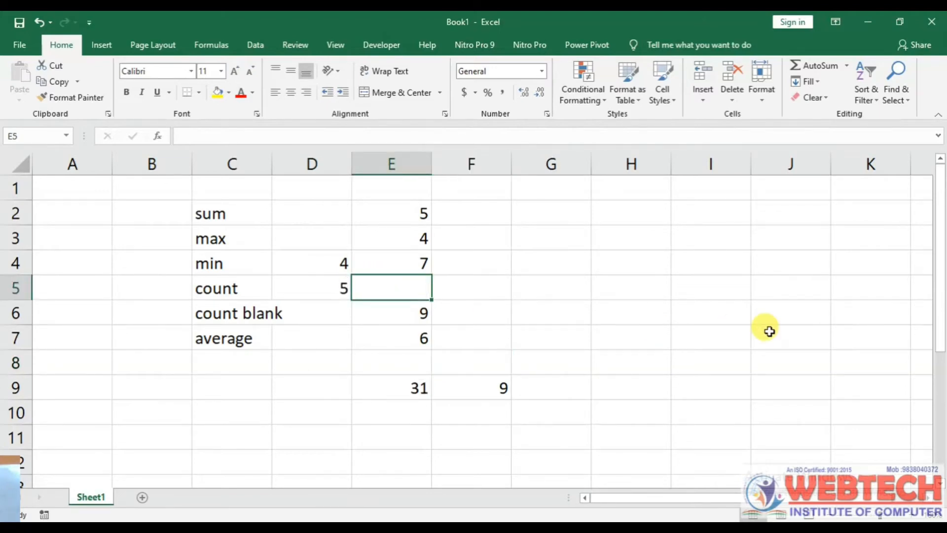
left_click(788, 263)
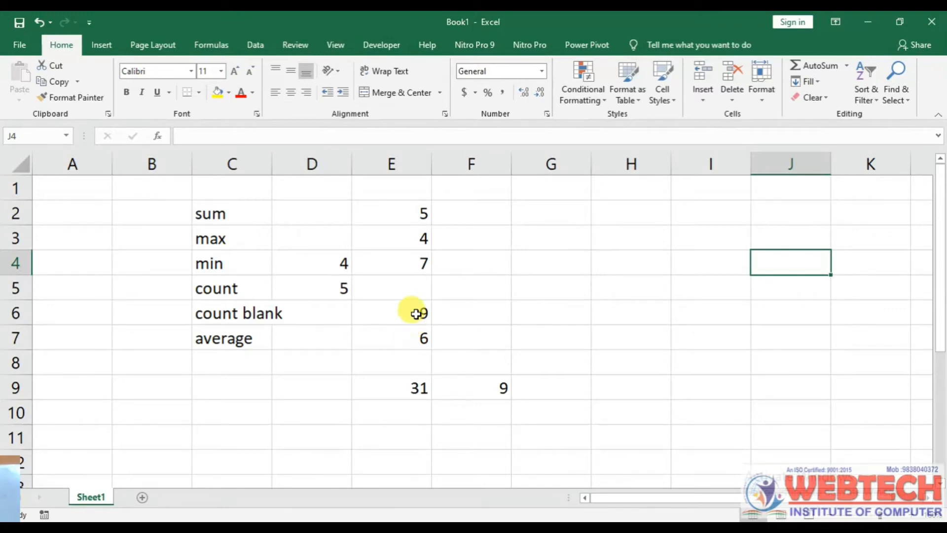
Widen column C so that the "count blank" label fits inside its cell
left_click(320, 310)
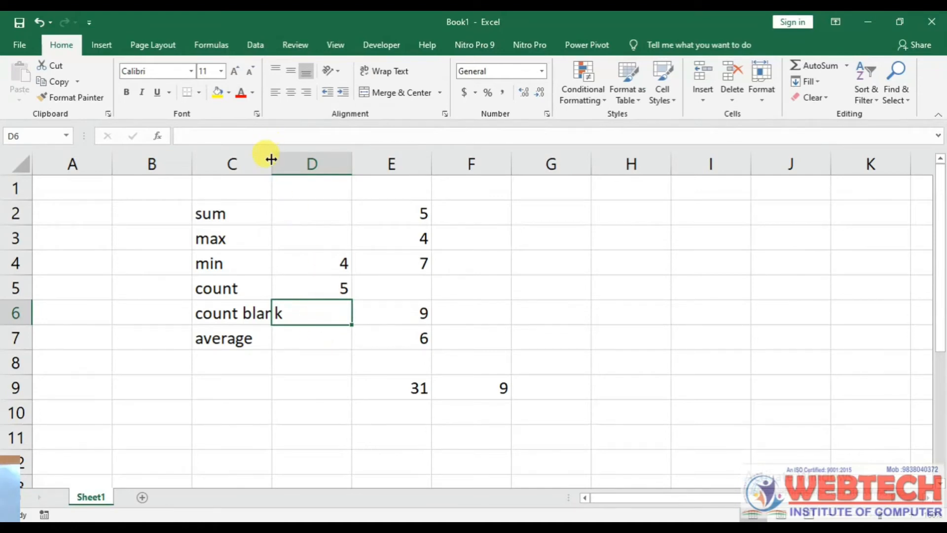
left_click_drag(272, 157, 302, 163)
left_click(344, 389)
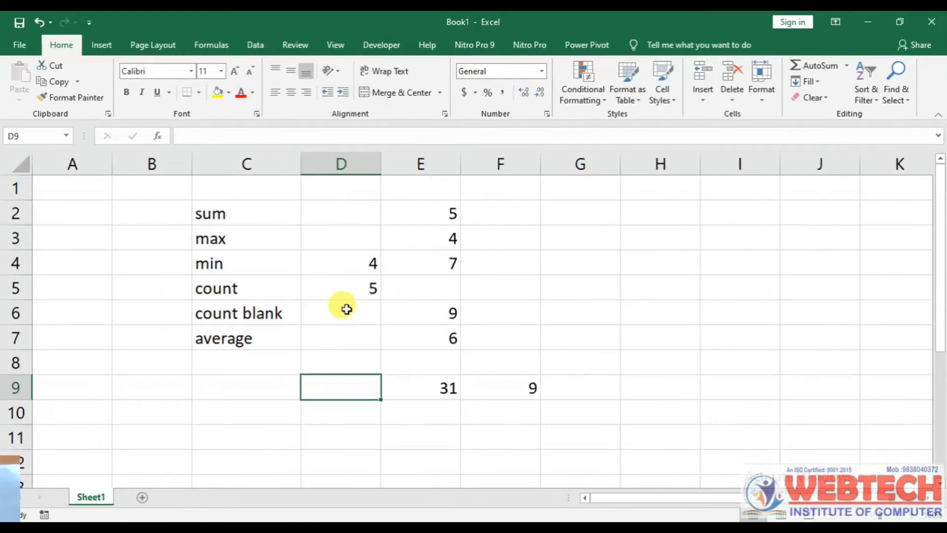
Count the empty cells with the formula =countblank(E2:E7) in cell D6, beside the count blank label
left_click(346, 309)
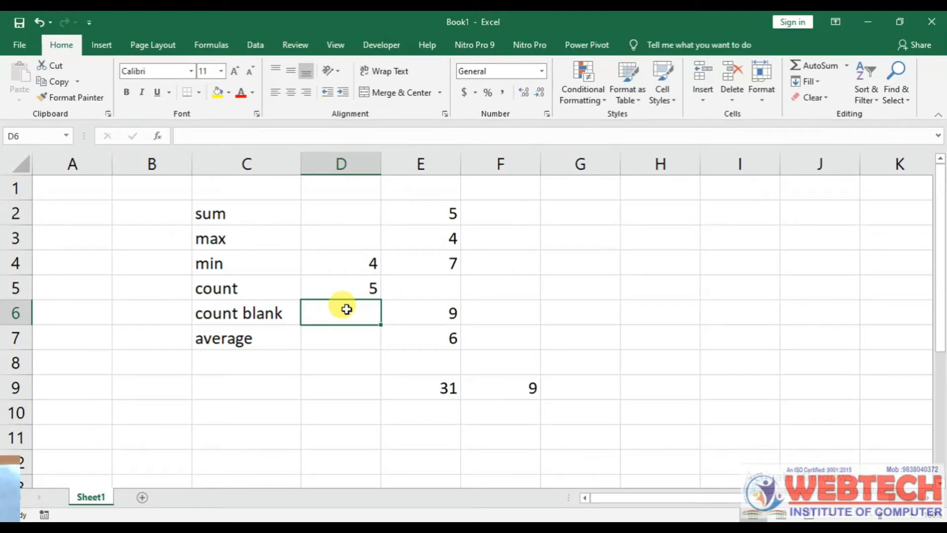
type("=")
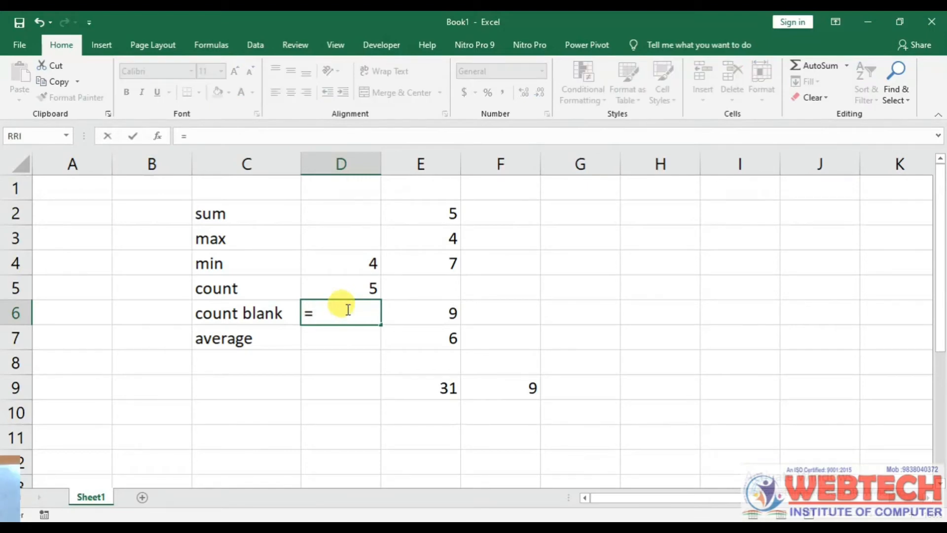
type("count")
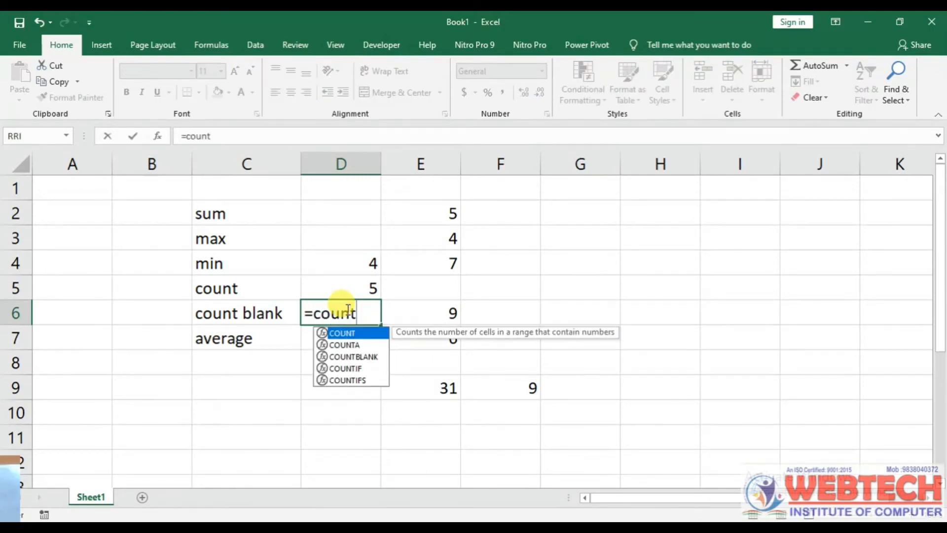
type("blank")
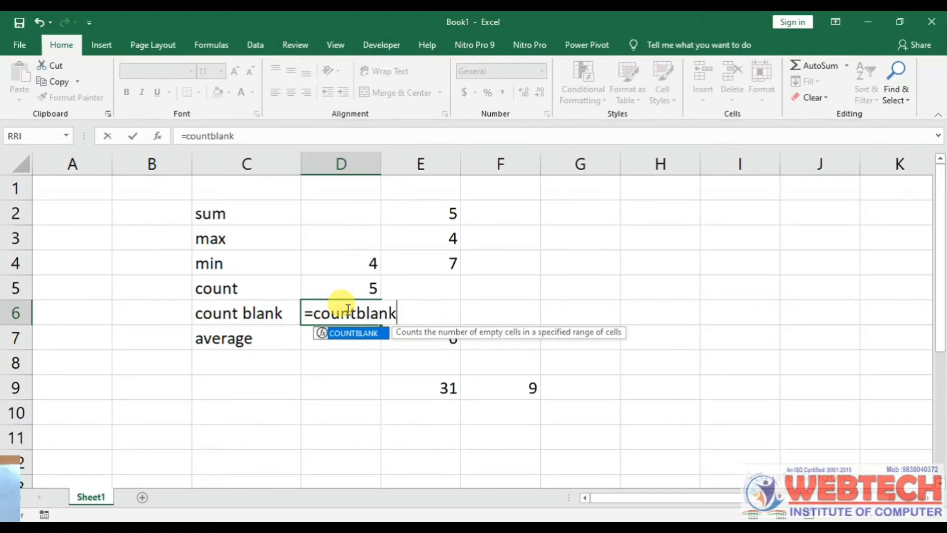
type("(")
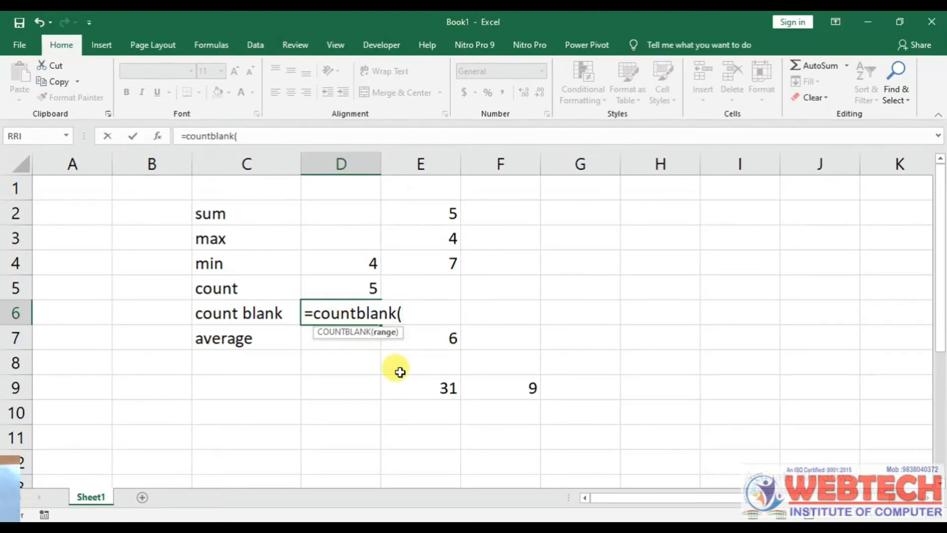
left_click(428, 217)
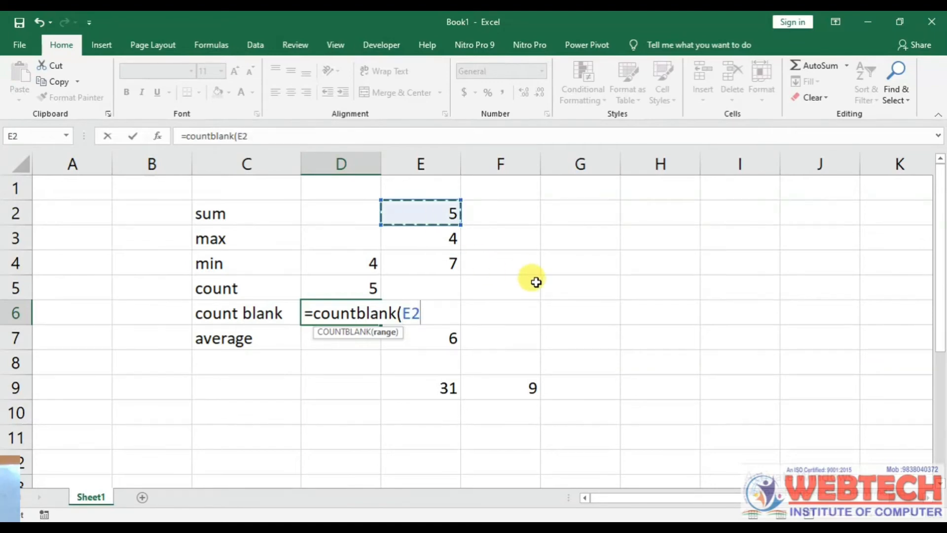
key("F8")
left_click(441, 331)
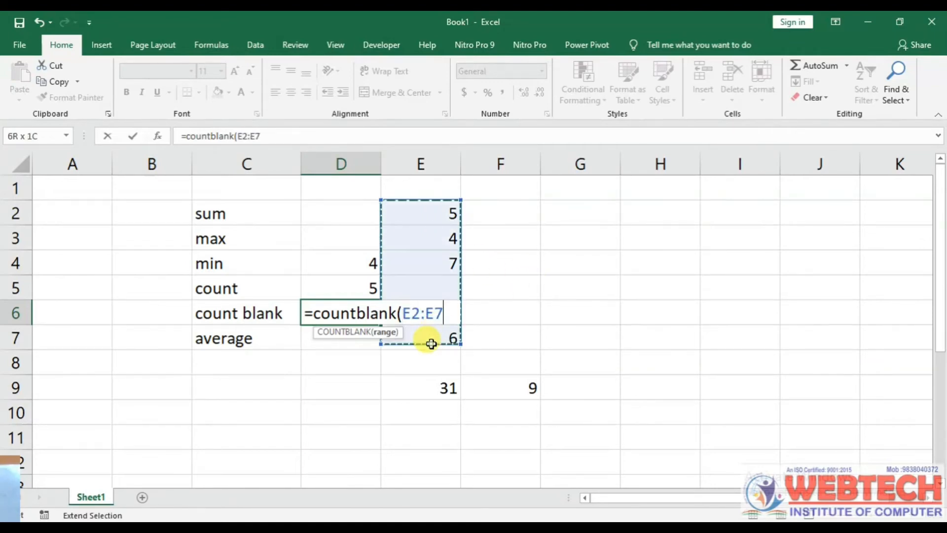
type(")")
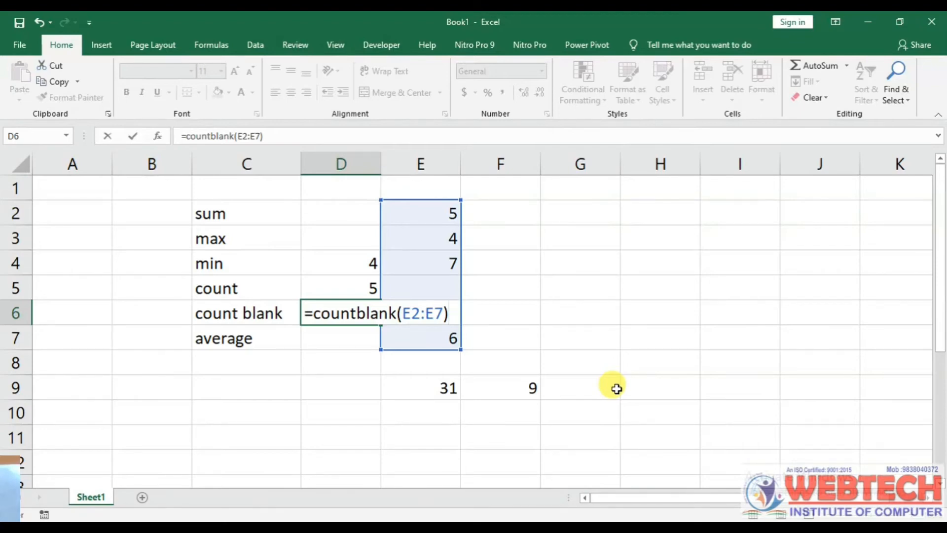
key("Return")
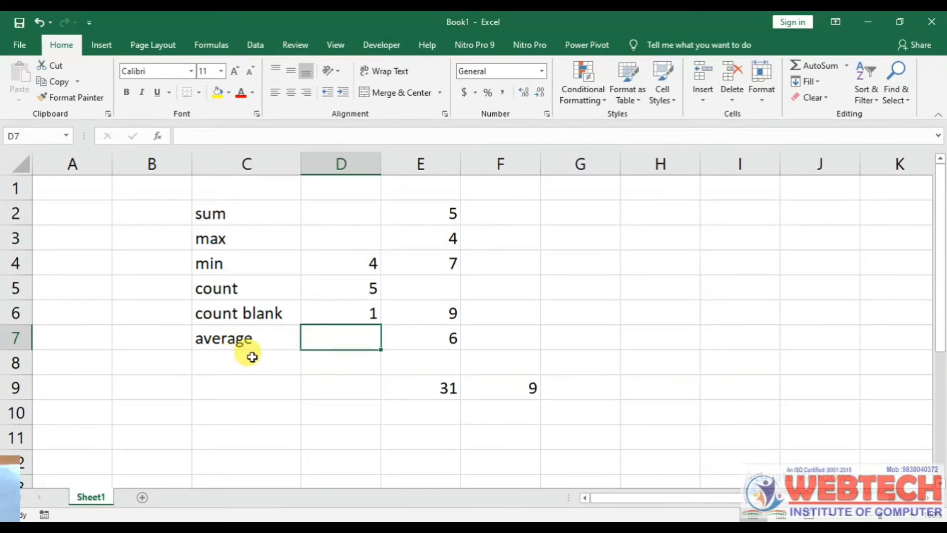
type("=")
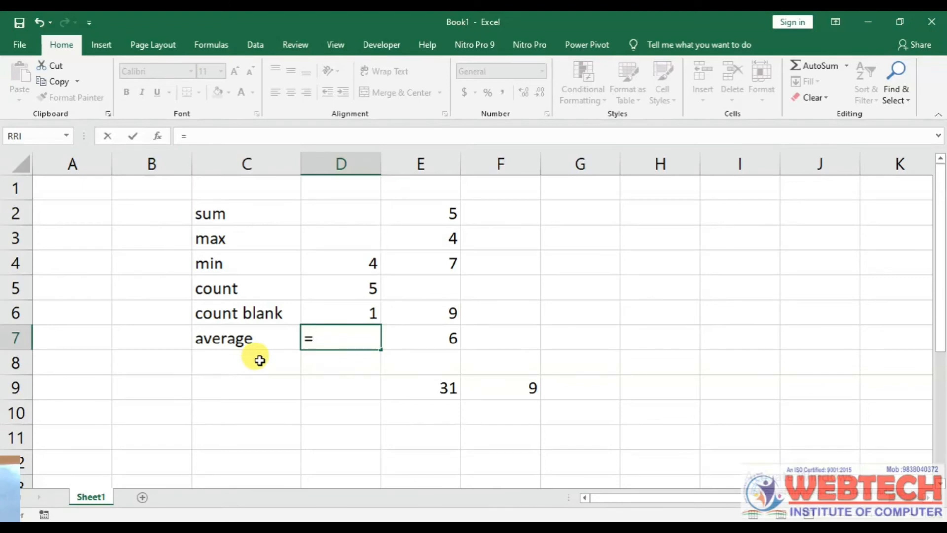
key("BackSpace")
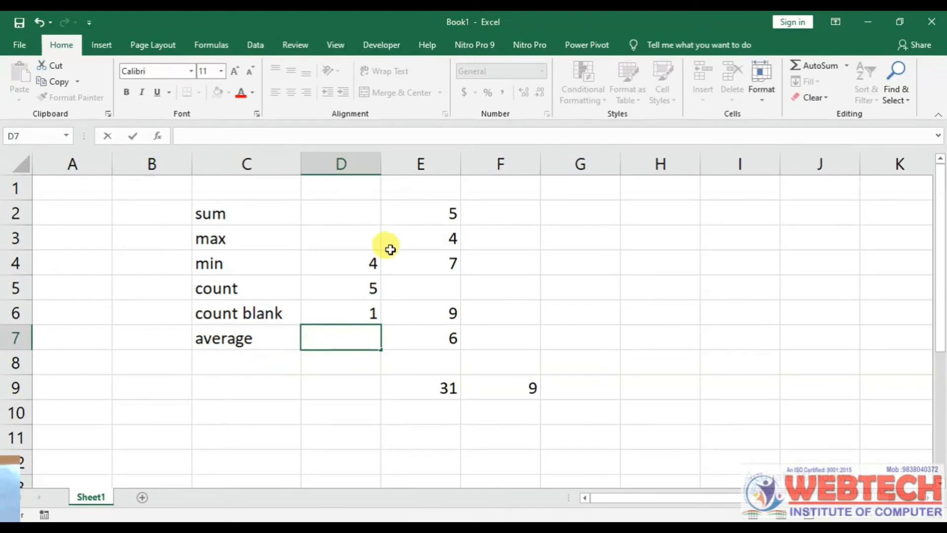
left_click(566, 329)
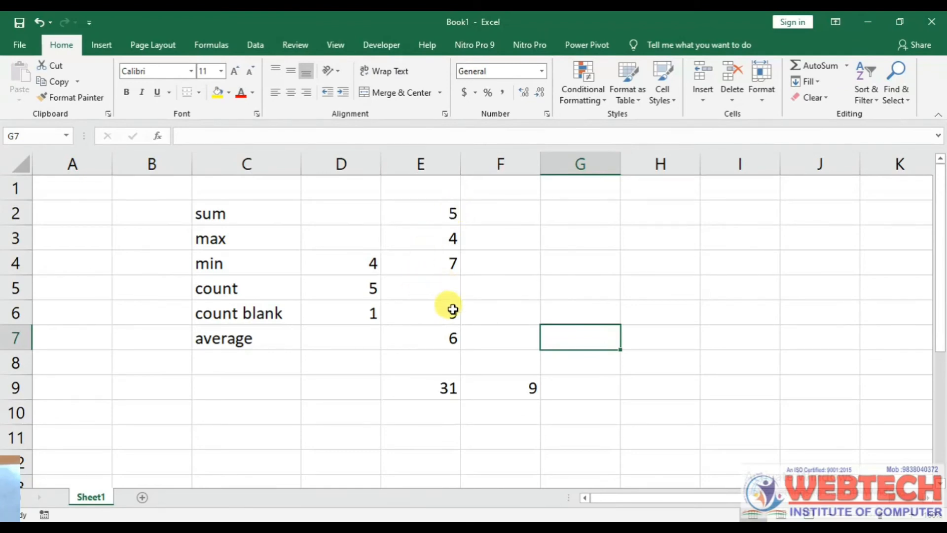
Fill the blank cell E5 in the number column with the value 8
left_click(439, 288)
type("8")
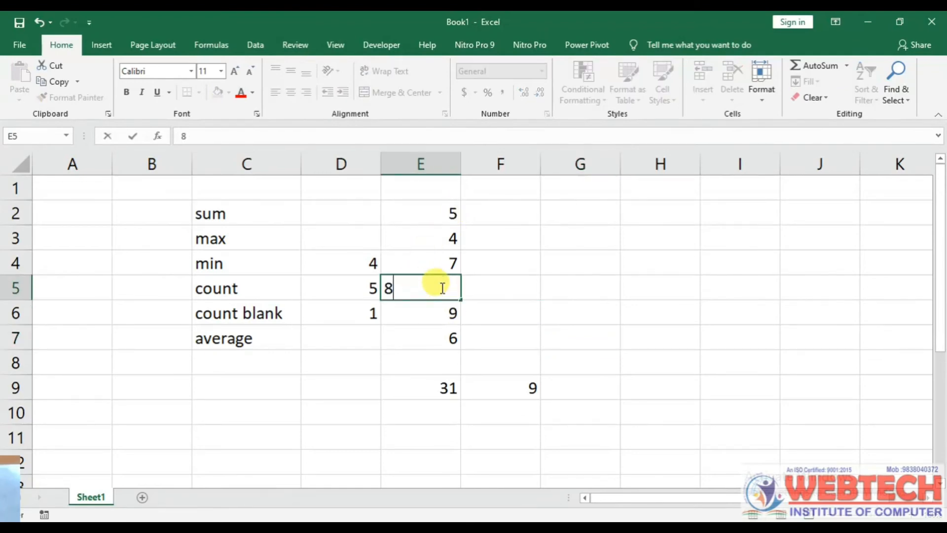
left_click(513, 292)
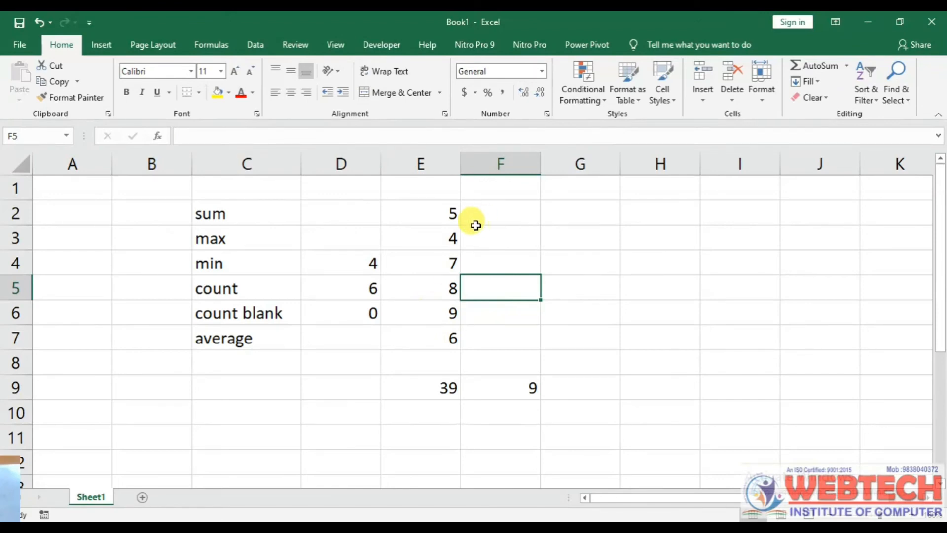
Enter the sample numbers 88, 67 and 21 across cells G2, H2 and I2
left_click(597, 217)
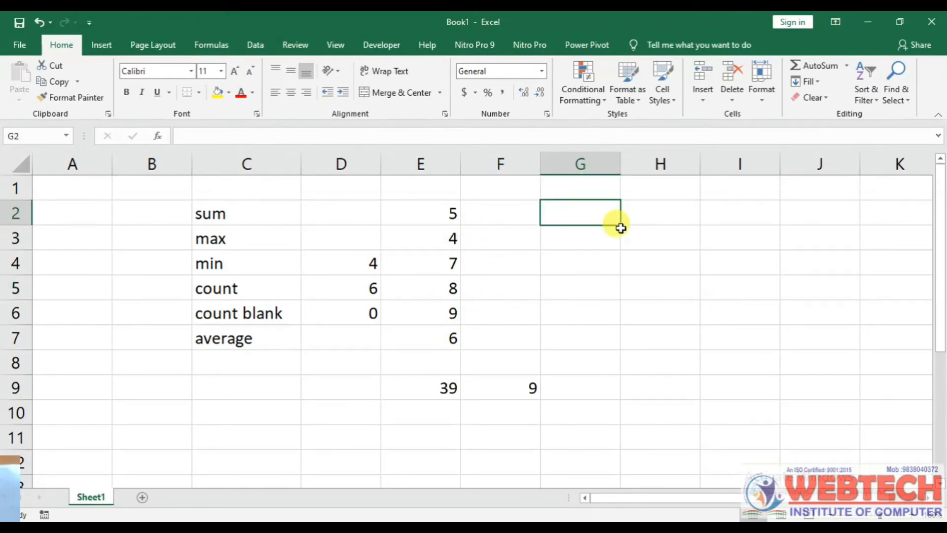
type("88")
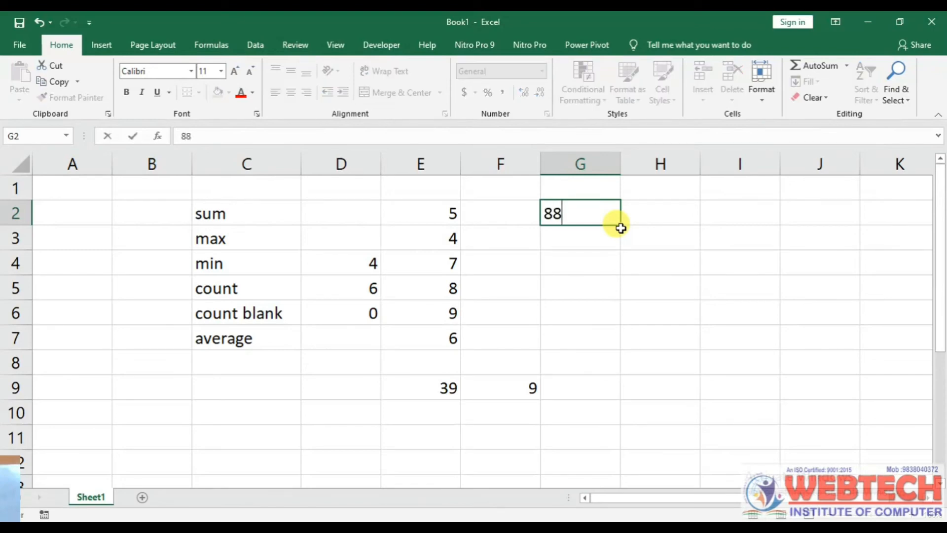
key("Tab")
type("6")
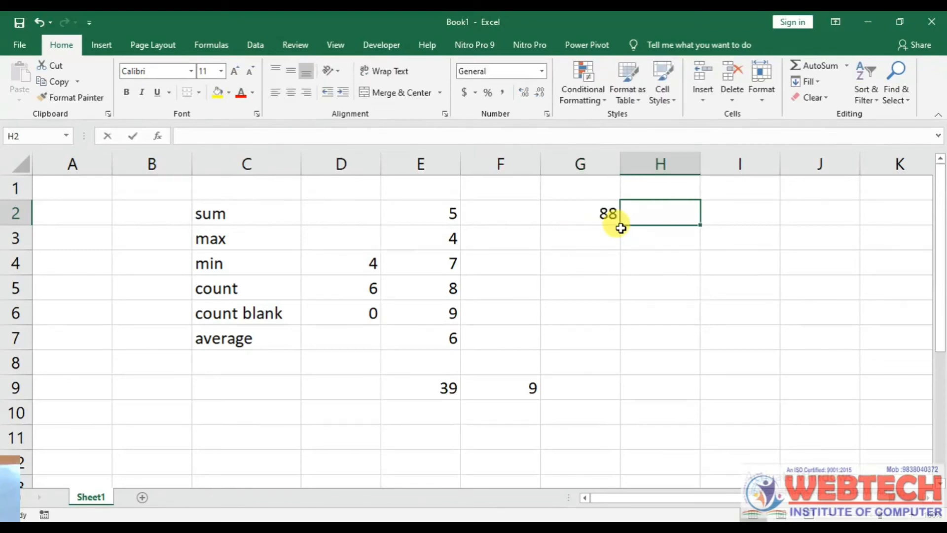
type("7")
key("Tab")
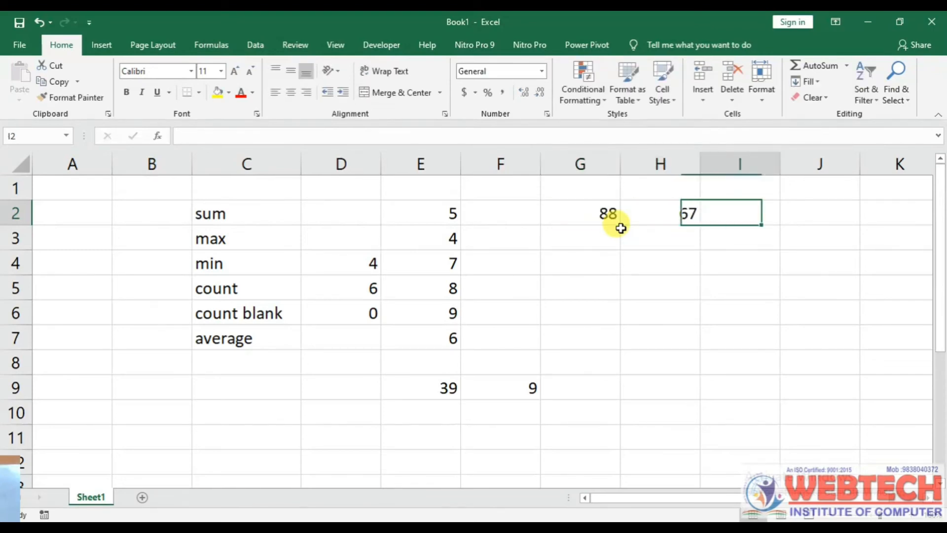
type("21")
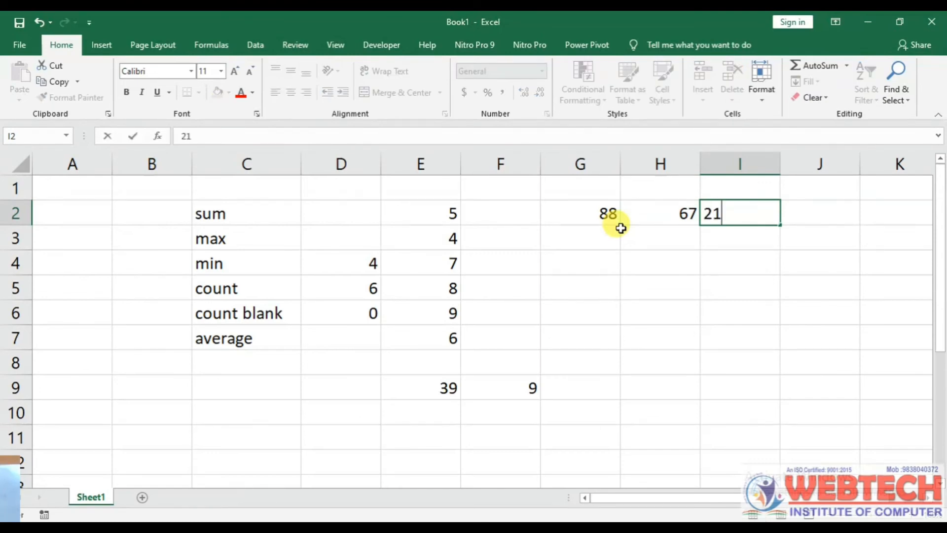
left_click(657, 275)
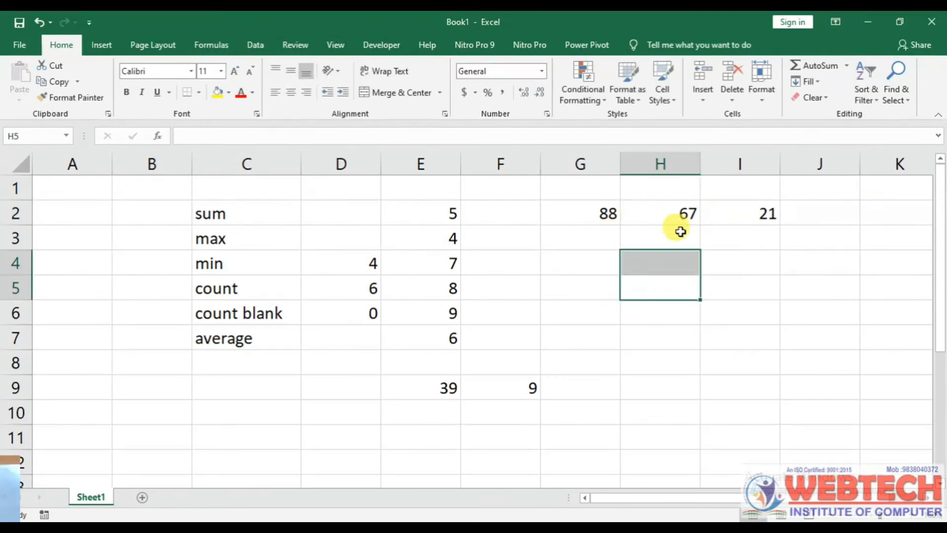
left_click(769, 245)
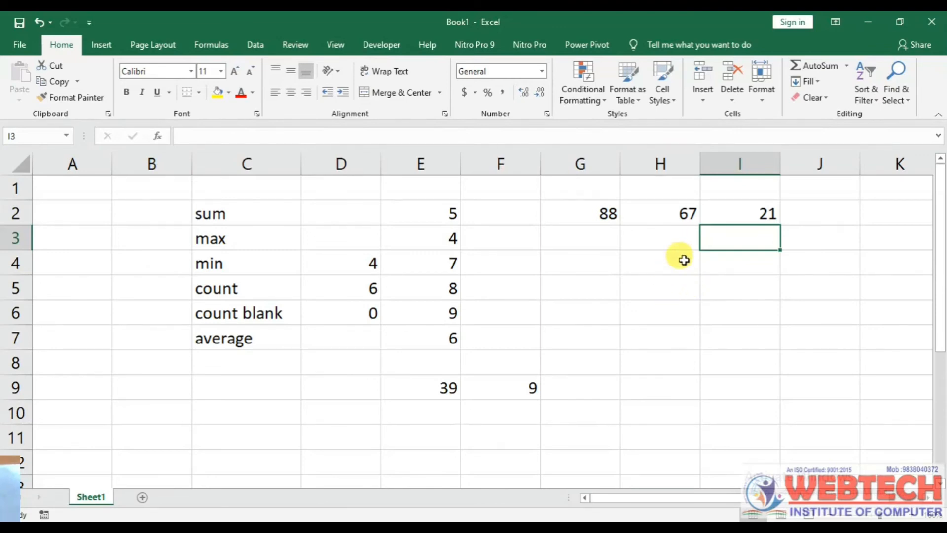
Add the three sample numbers with the formula =G2+H2+I2 in cell H5
left_click(670, 294)
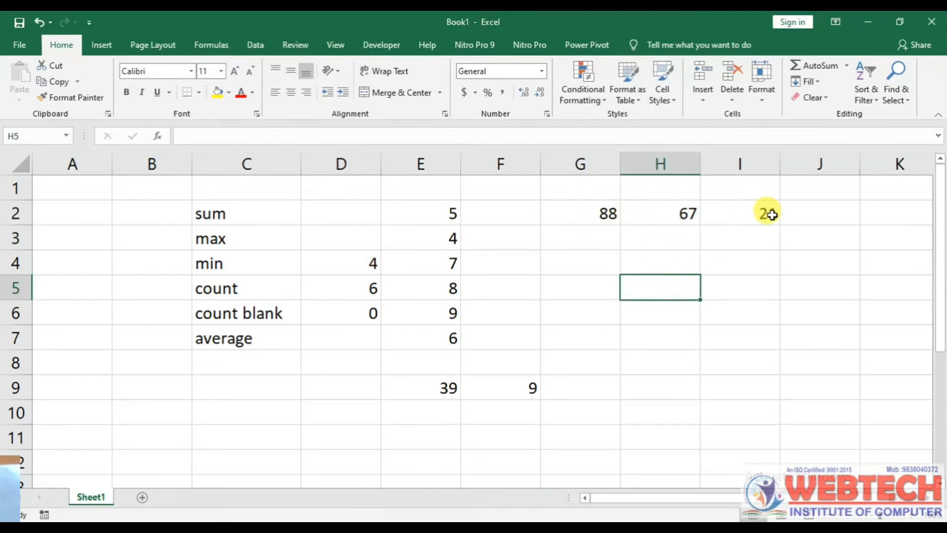
type("=")
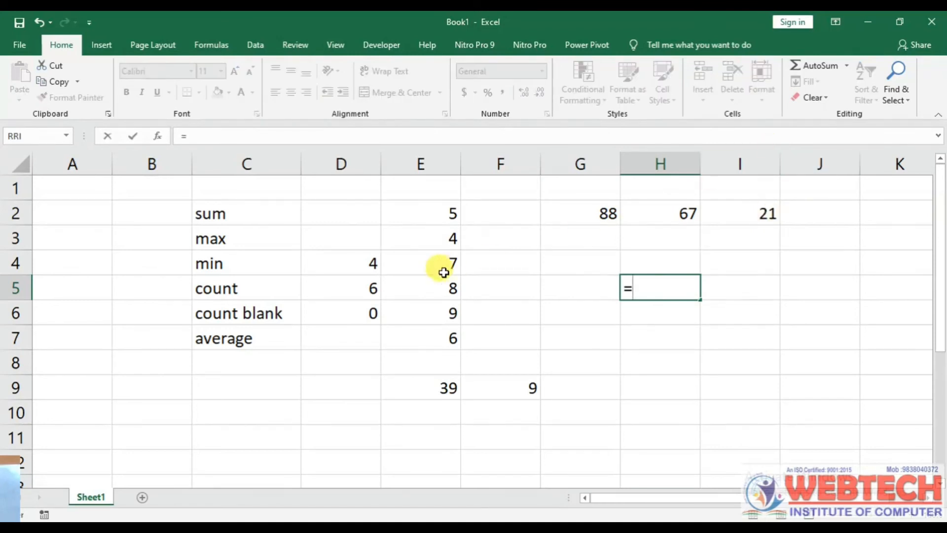
left_click(596, 213)
type("+")
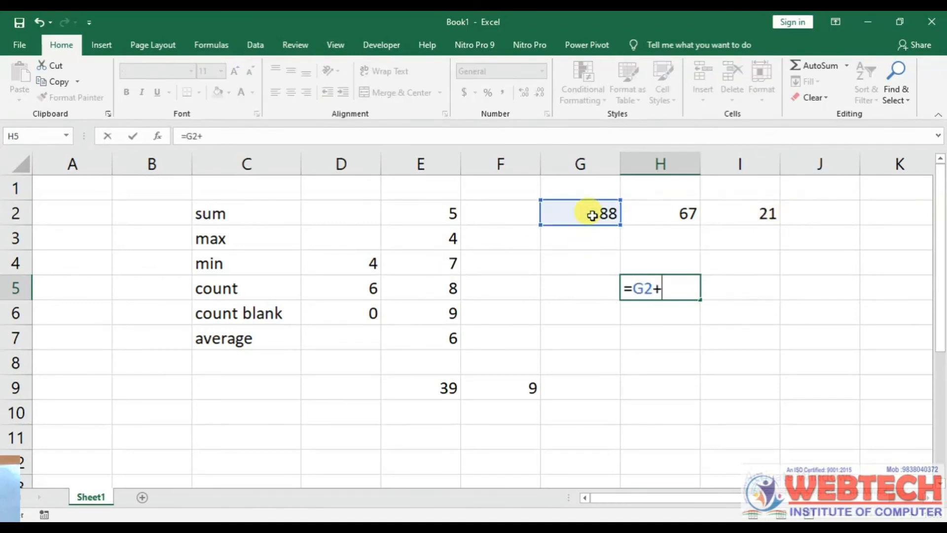
left_click(661, 209)
type("+9")
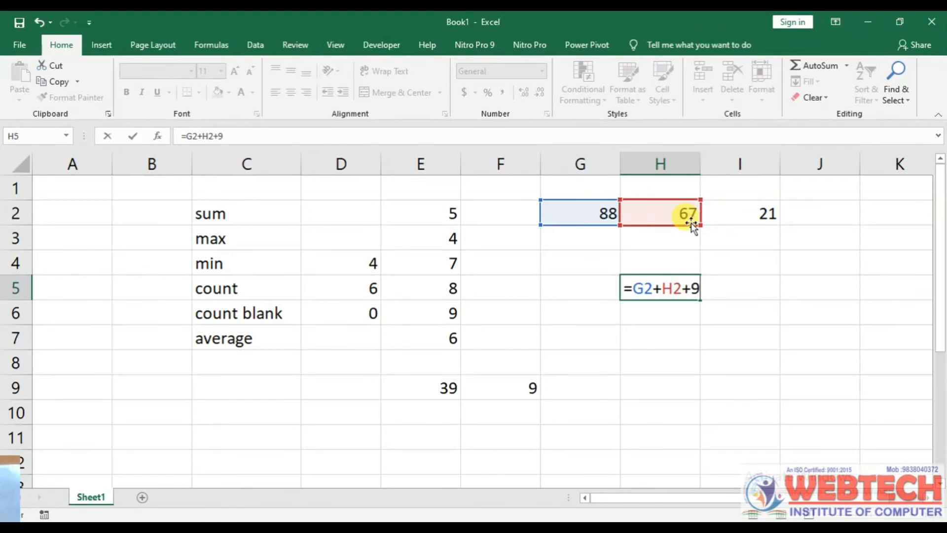
key("BackSpace")
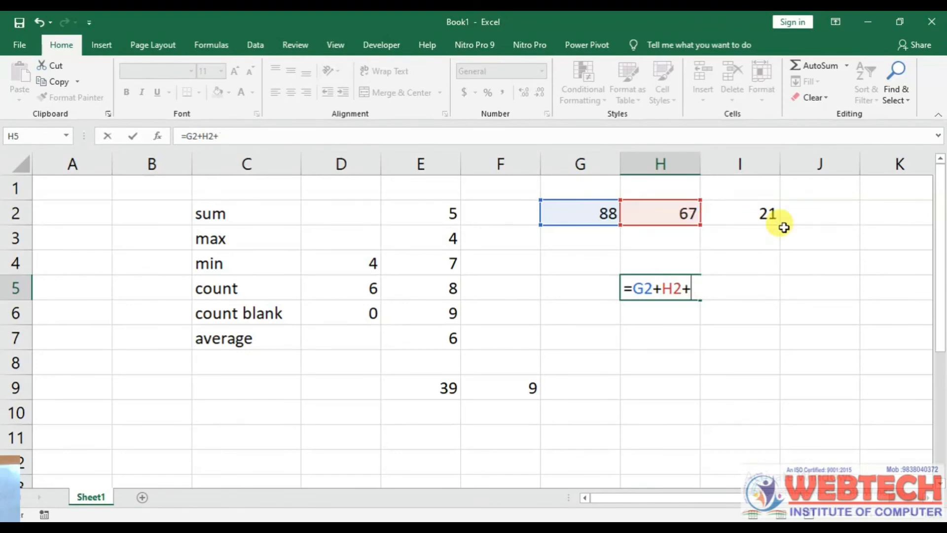
left_click(775, 217)
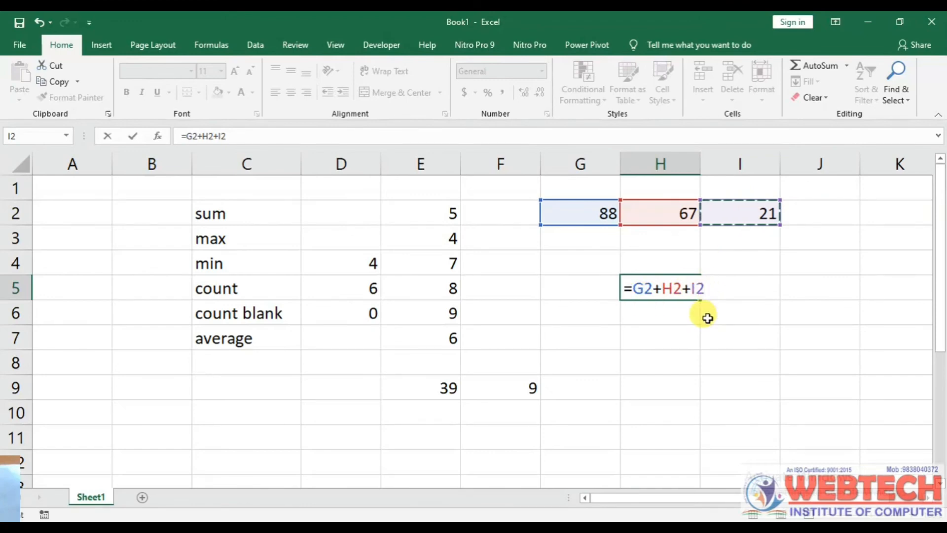
key("Return")
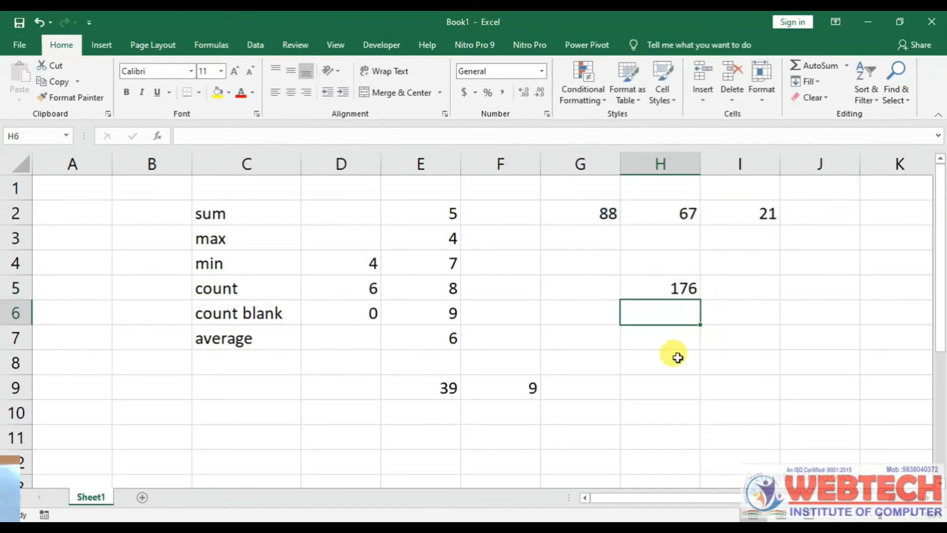
left_click(709, 330)
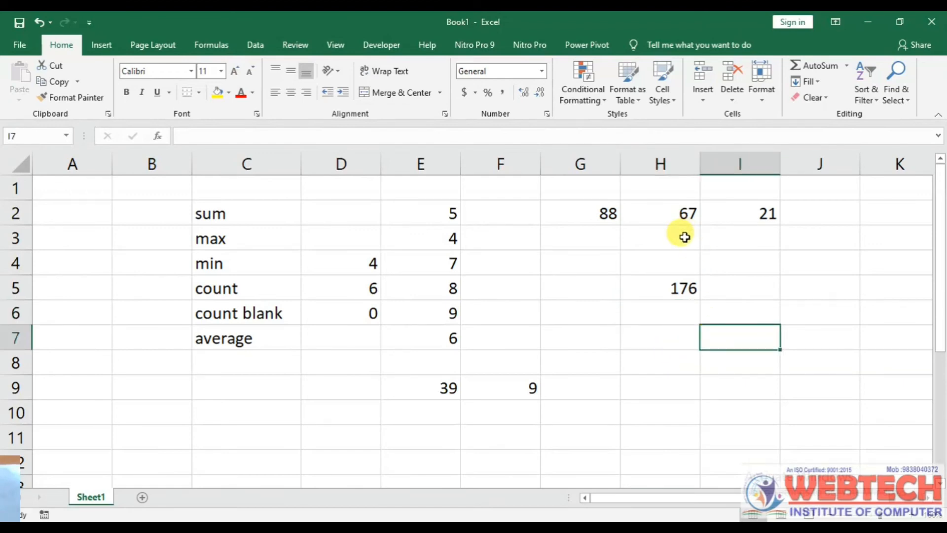
Enter the divisor 3 in cell I5, beside the total of the sample numbers
left_click(726, 286)
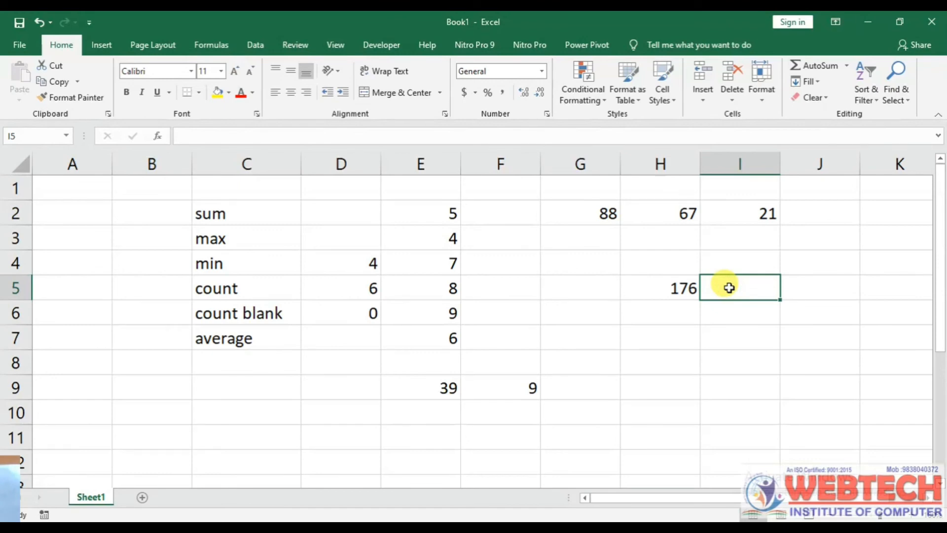
type("3")
left_click(707, 353)
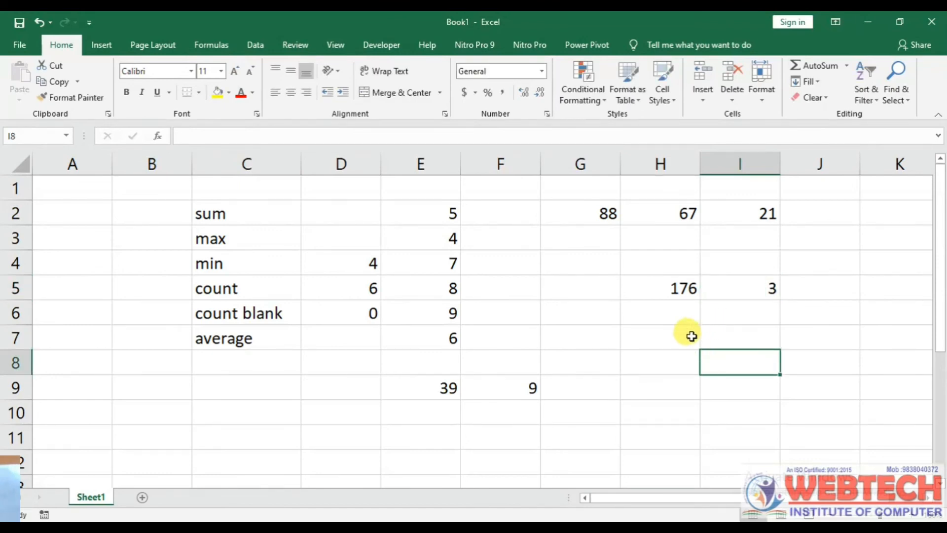
Work out the average manually in cell H7 by dividing the total by the number of values with =H5/I5
left_click(691, 336)
type("=")
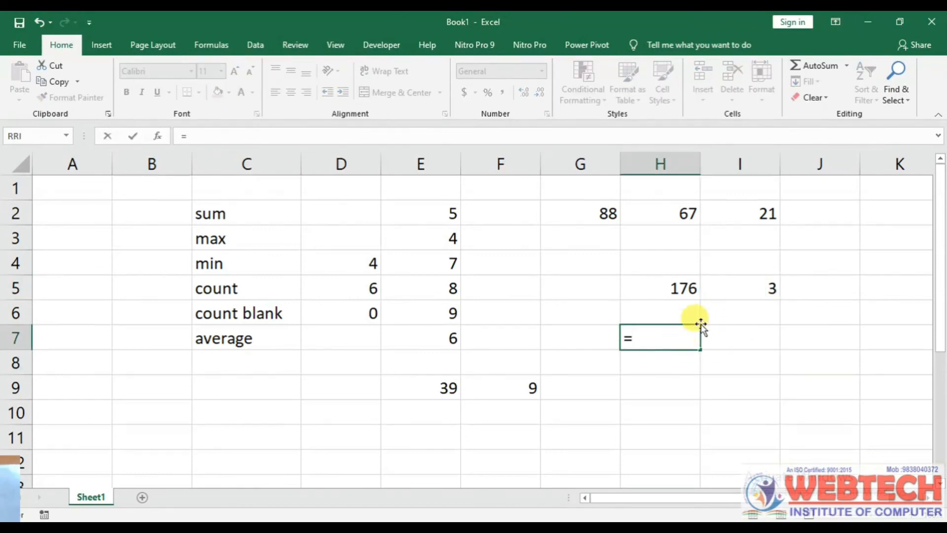
left_click(680, 288)
type("/")
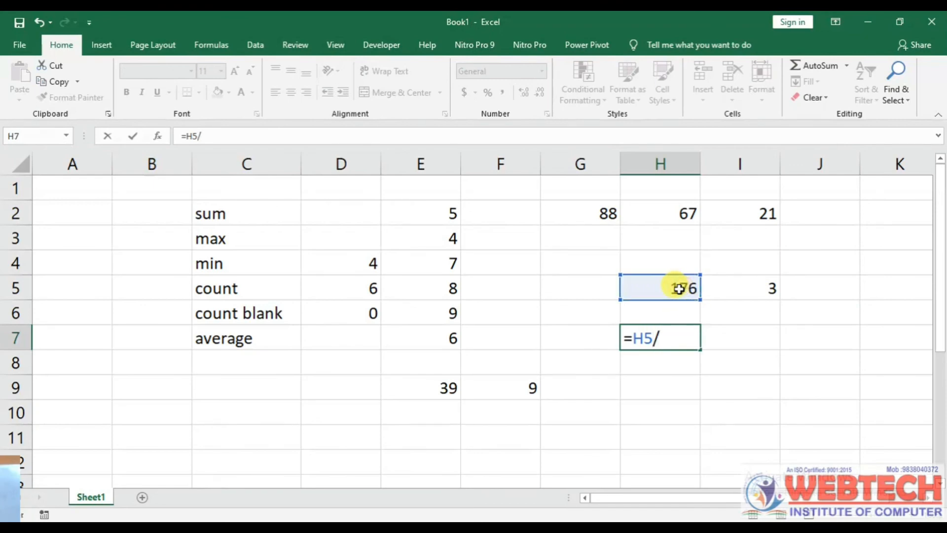
left_click(735, 281)
key("Return")
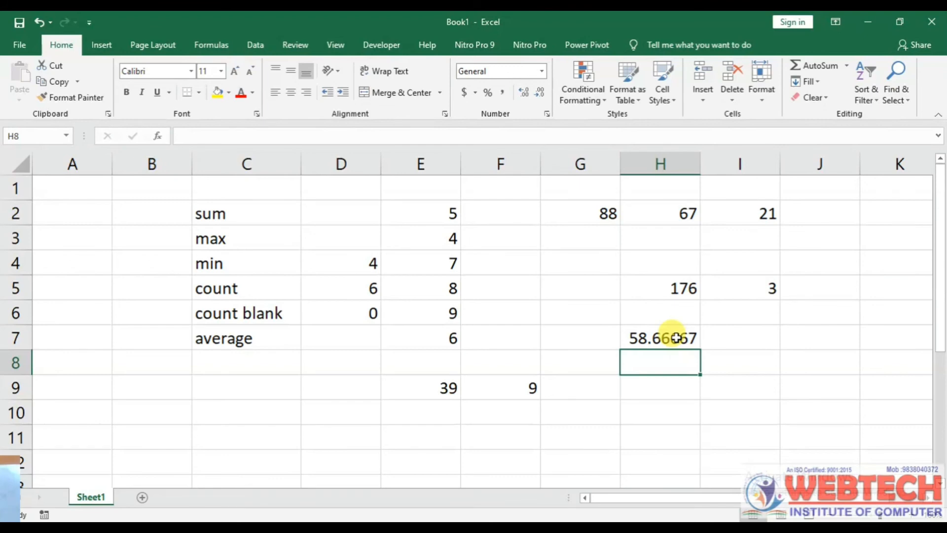
left_click_drag(606, 205, 762, 292)
left_click(501, 433)
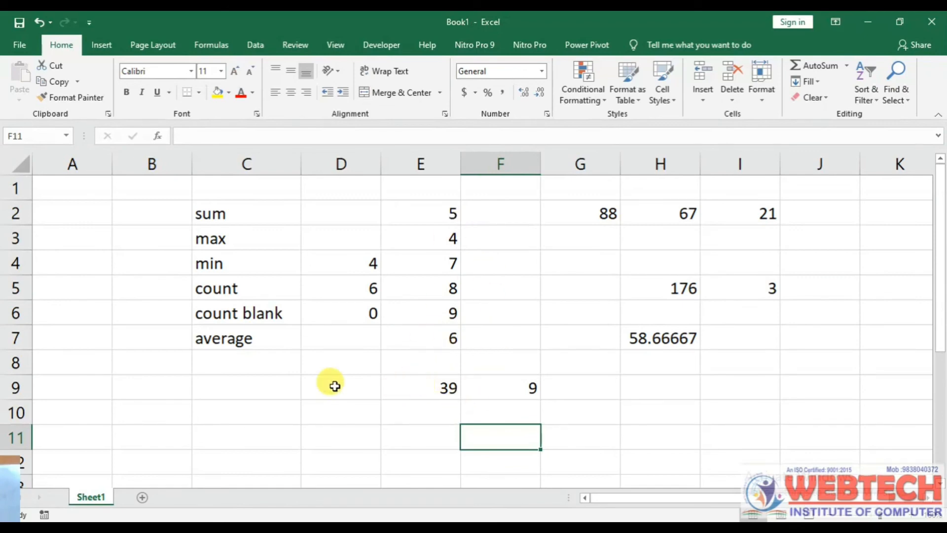
Calculate the average in cell D7 beside the average label by dividing the total by six with =E9/6
left_click(351, 340)
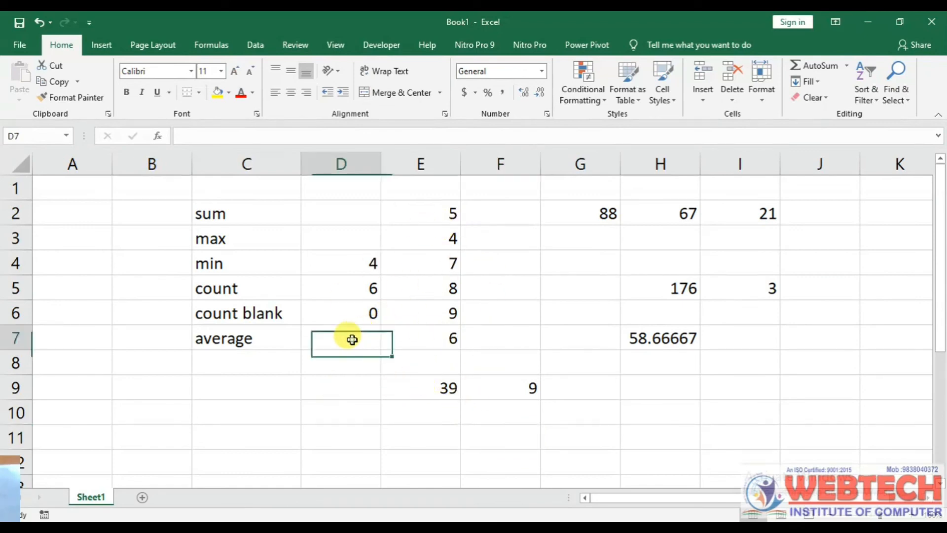
type("=")
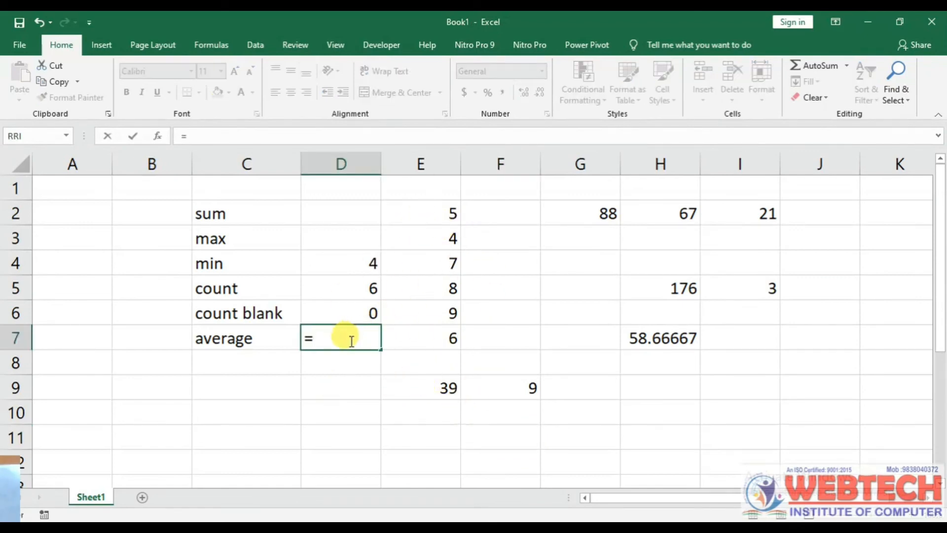
left_click(448, 391)
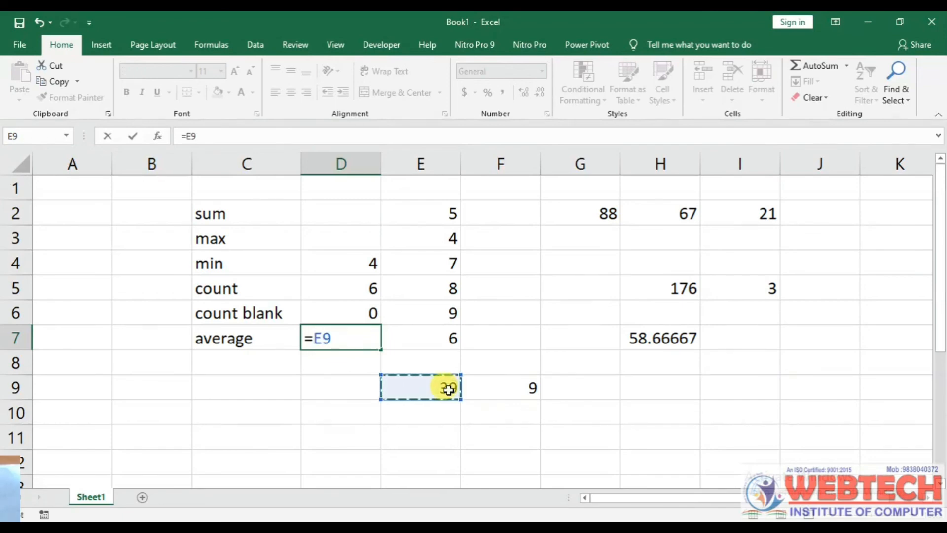
type("/")
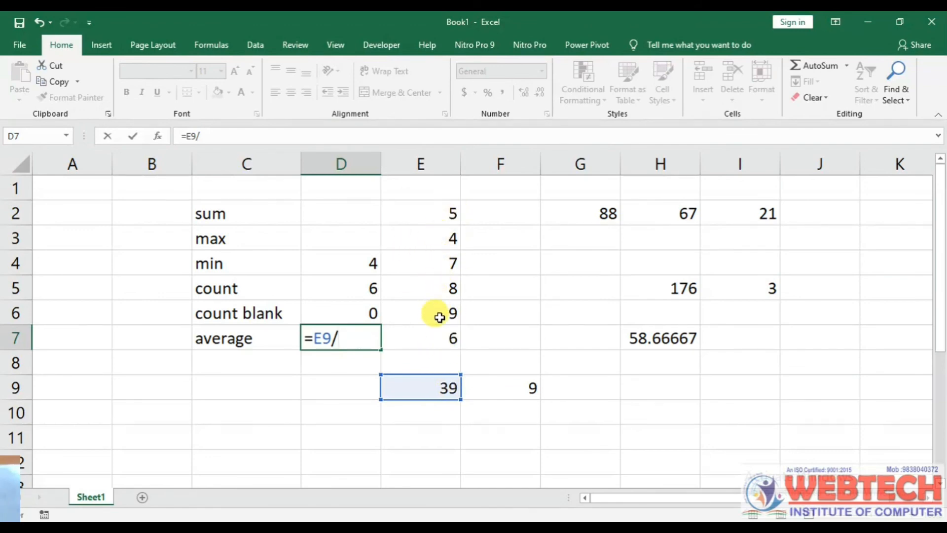
type("+")
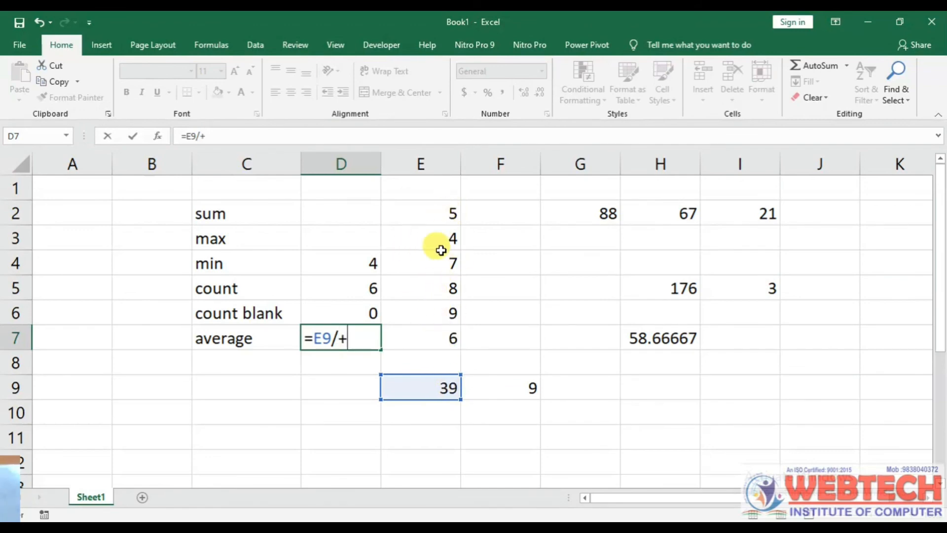
key("BackSpace")
type("6")
key("Return")
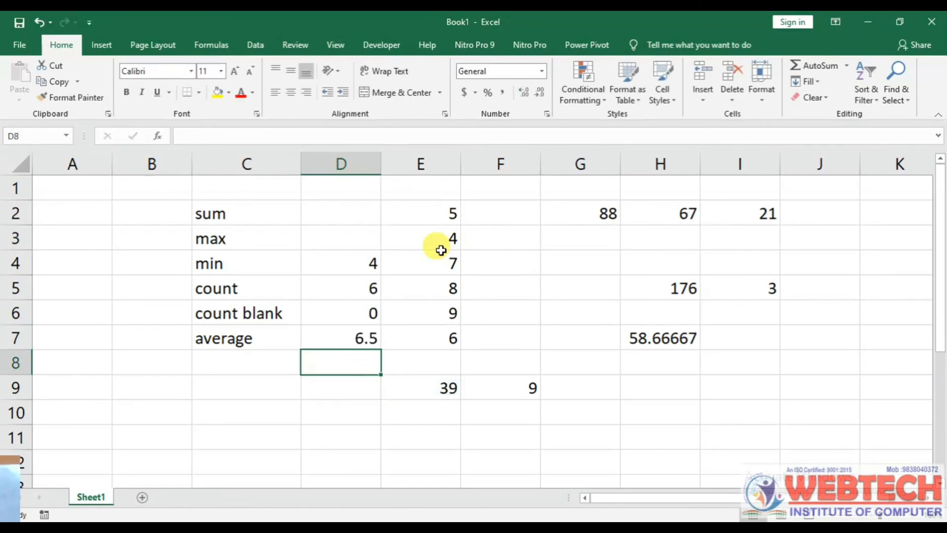
left_click(361, 338)
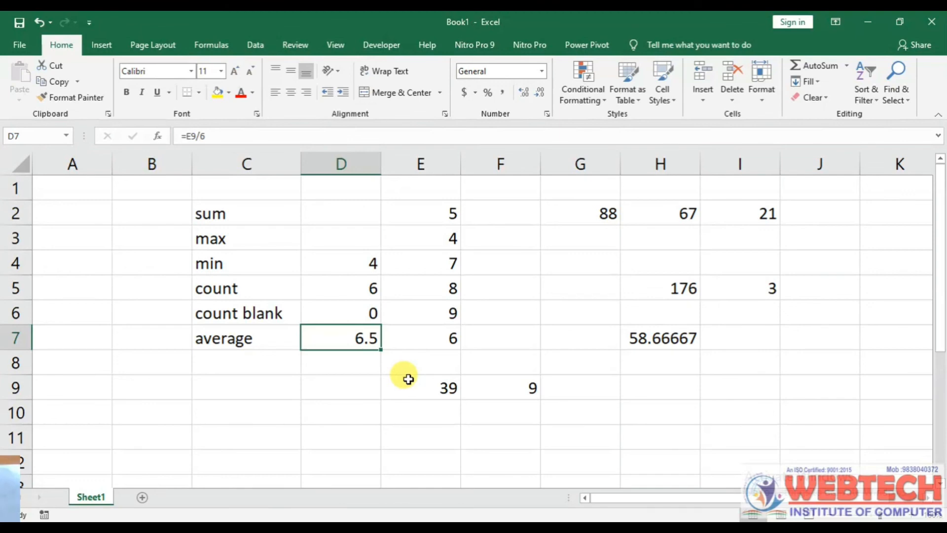
key("alt+F8")
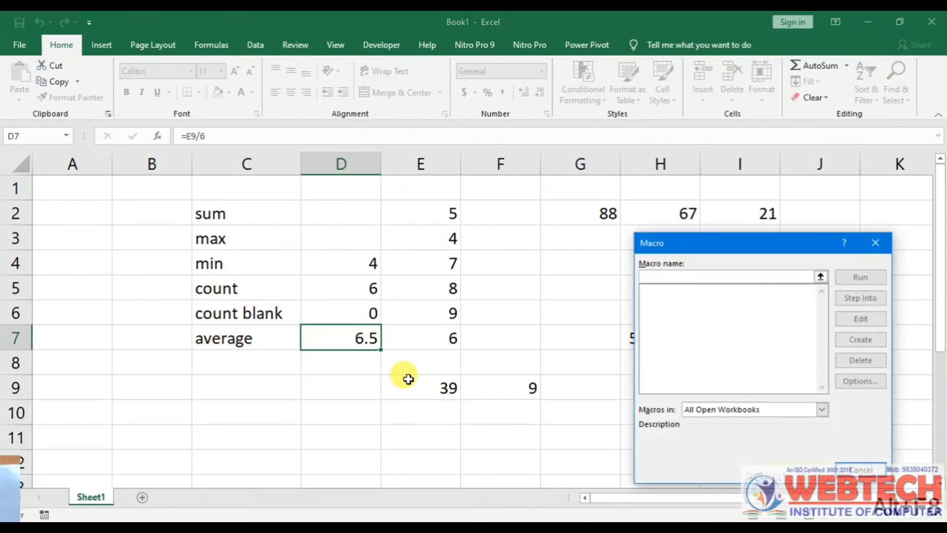